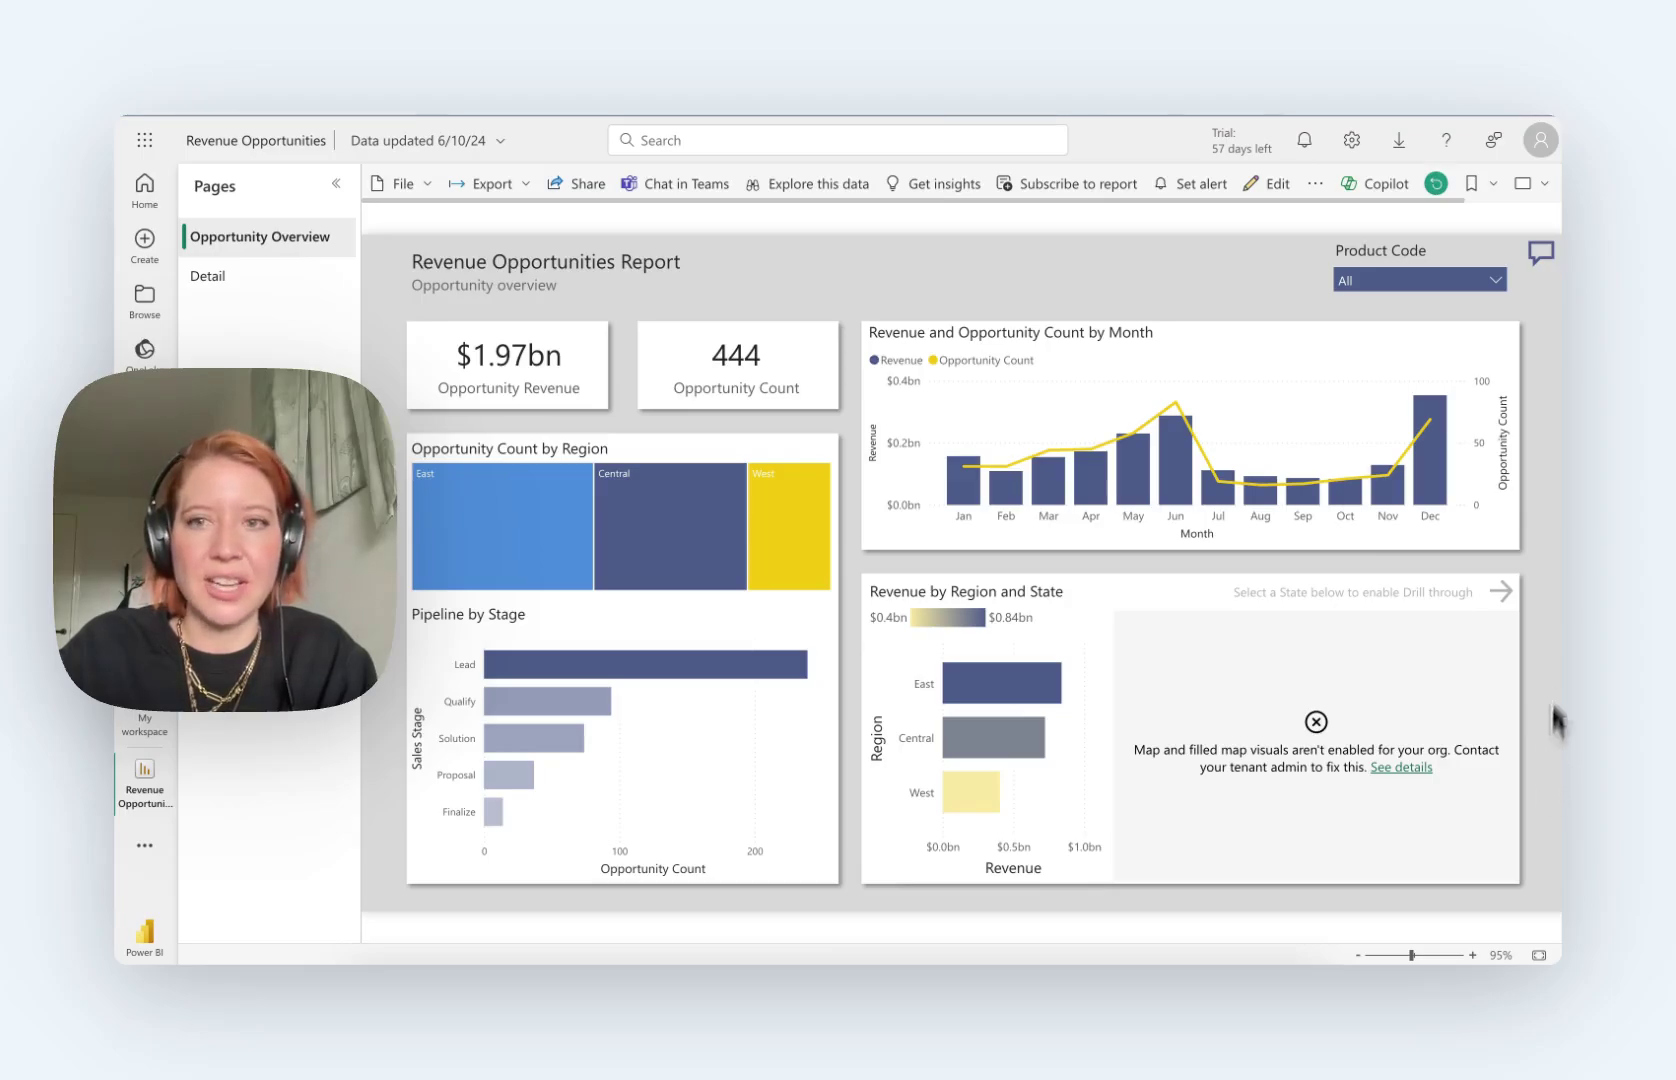
# Step: Filter to the Dec bar and run Analyze > Explain the increase on the Nov–Dec revenue rise
pyautogui.click(1428, 475)
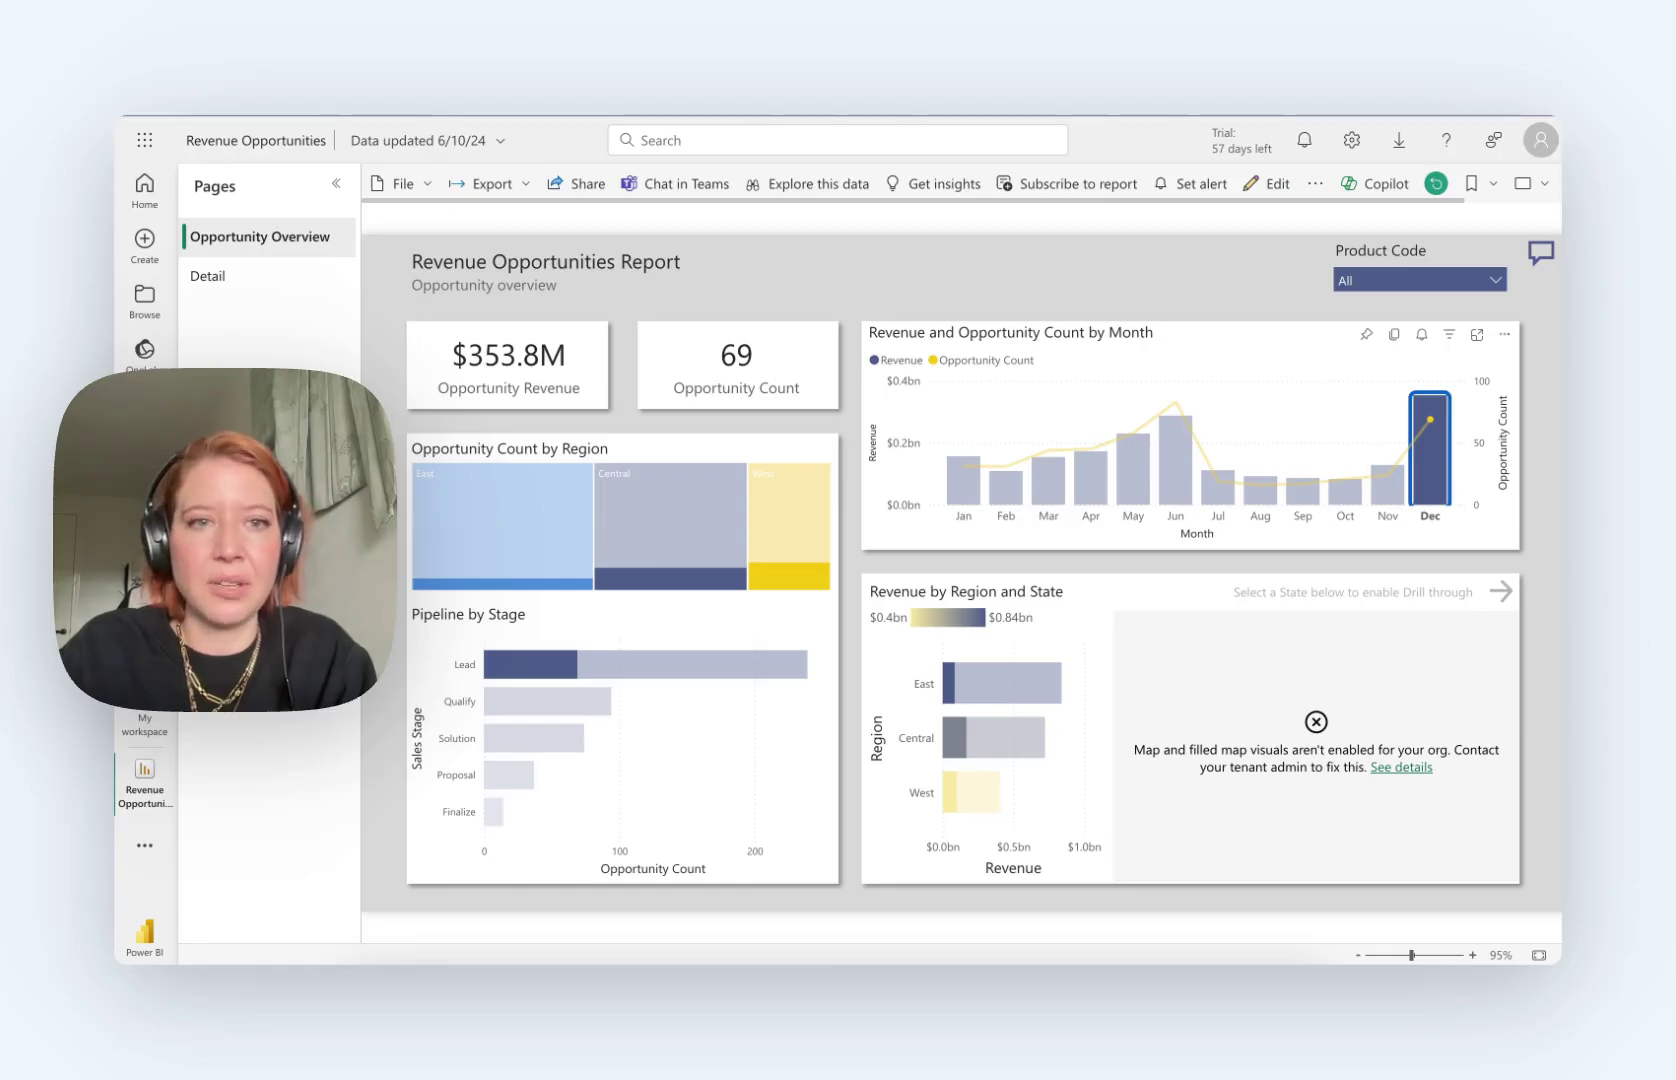
pyautogui.rightClick(1248, 471)
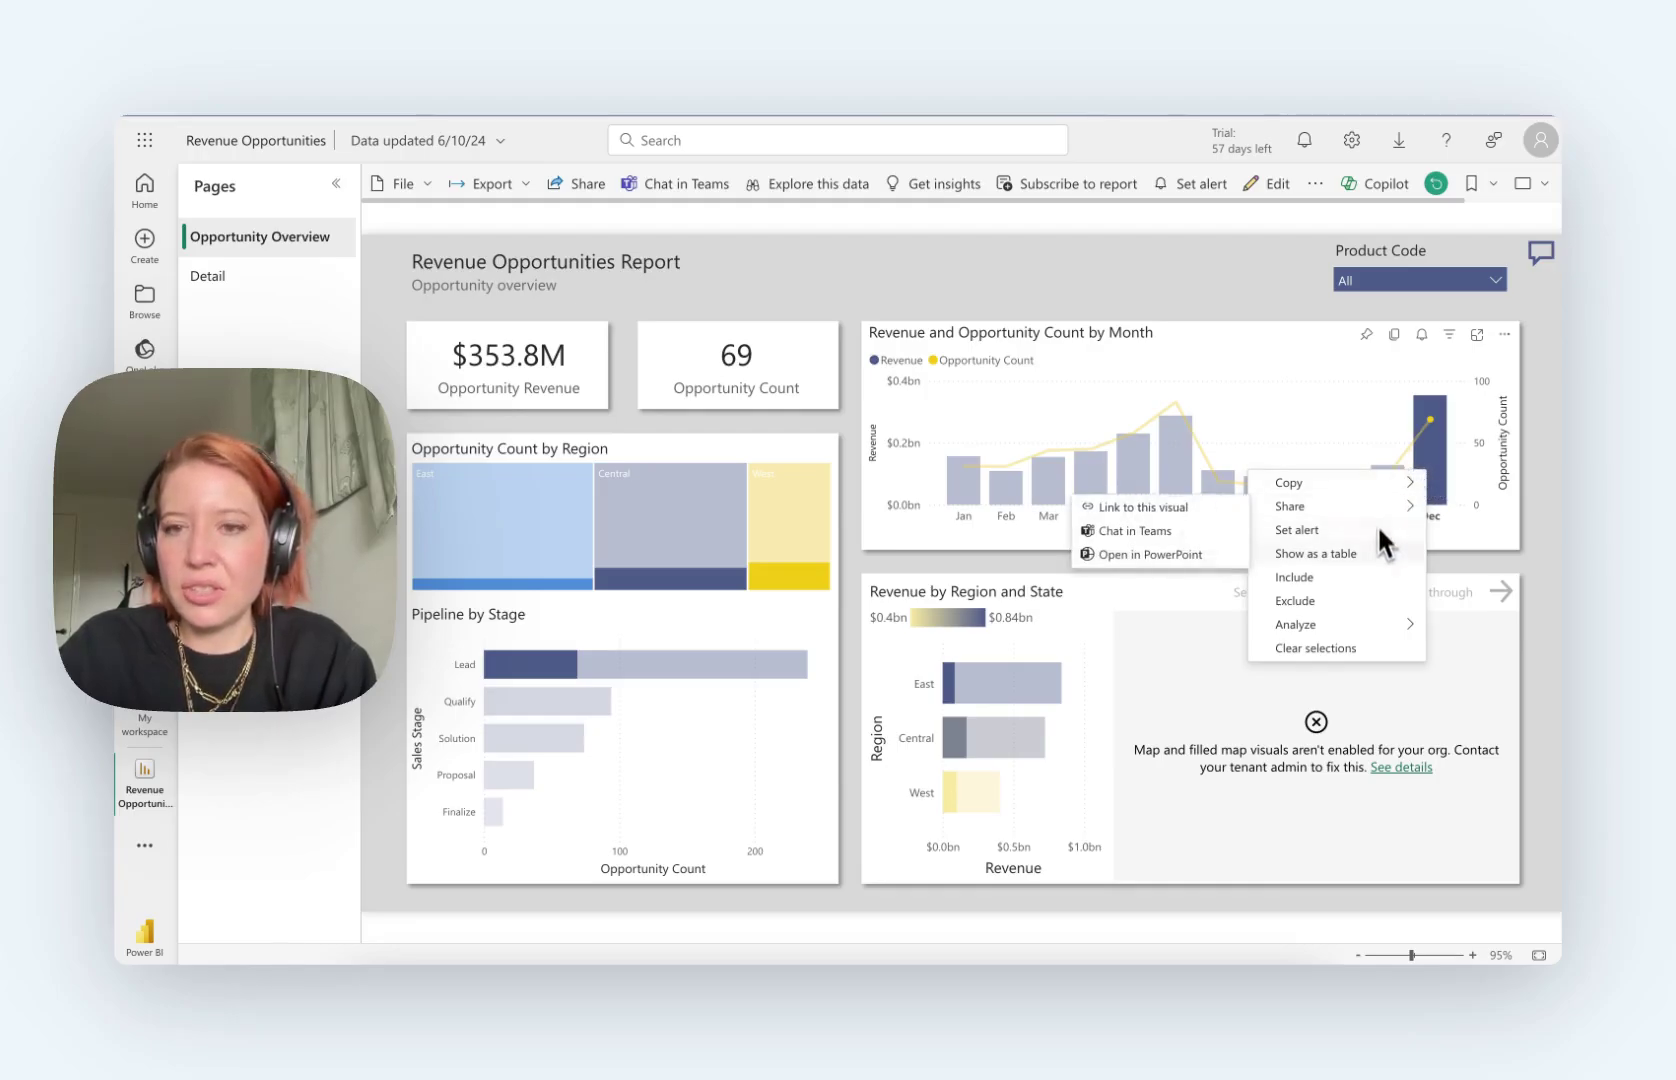
pyautogui.moveTo(1362, 624)
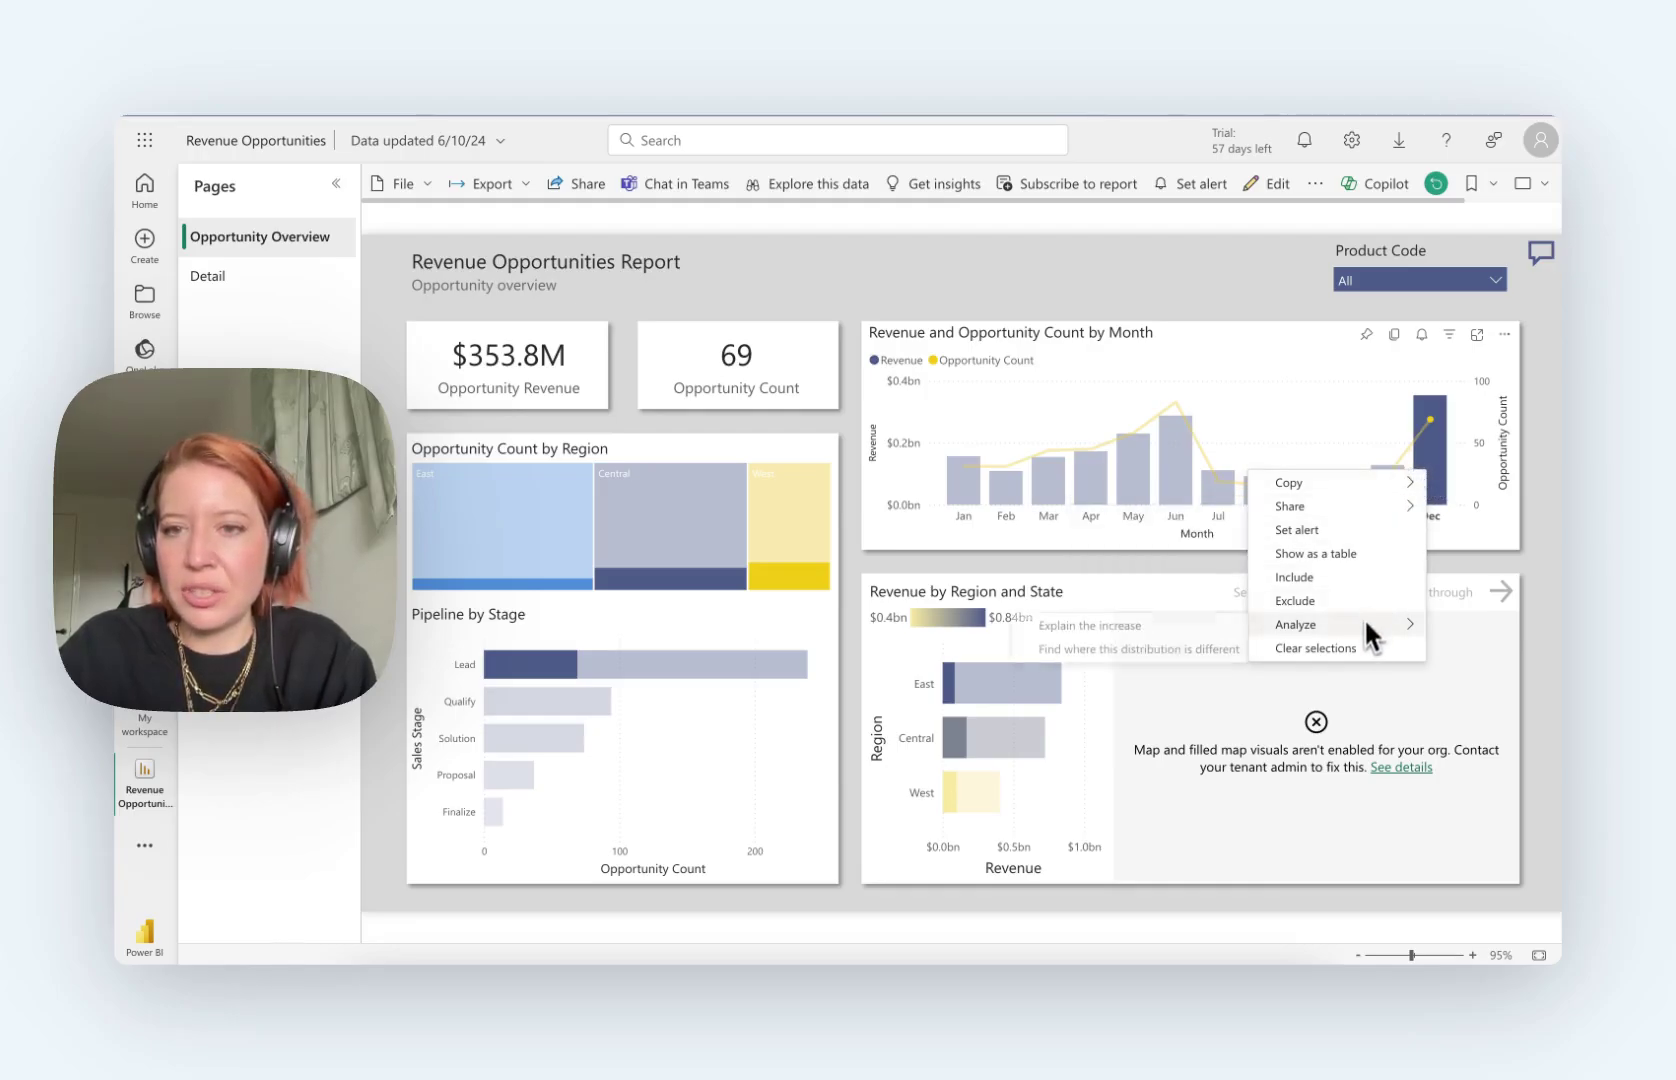
pyautogui.click(1169, 630)
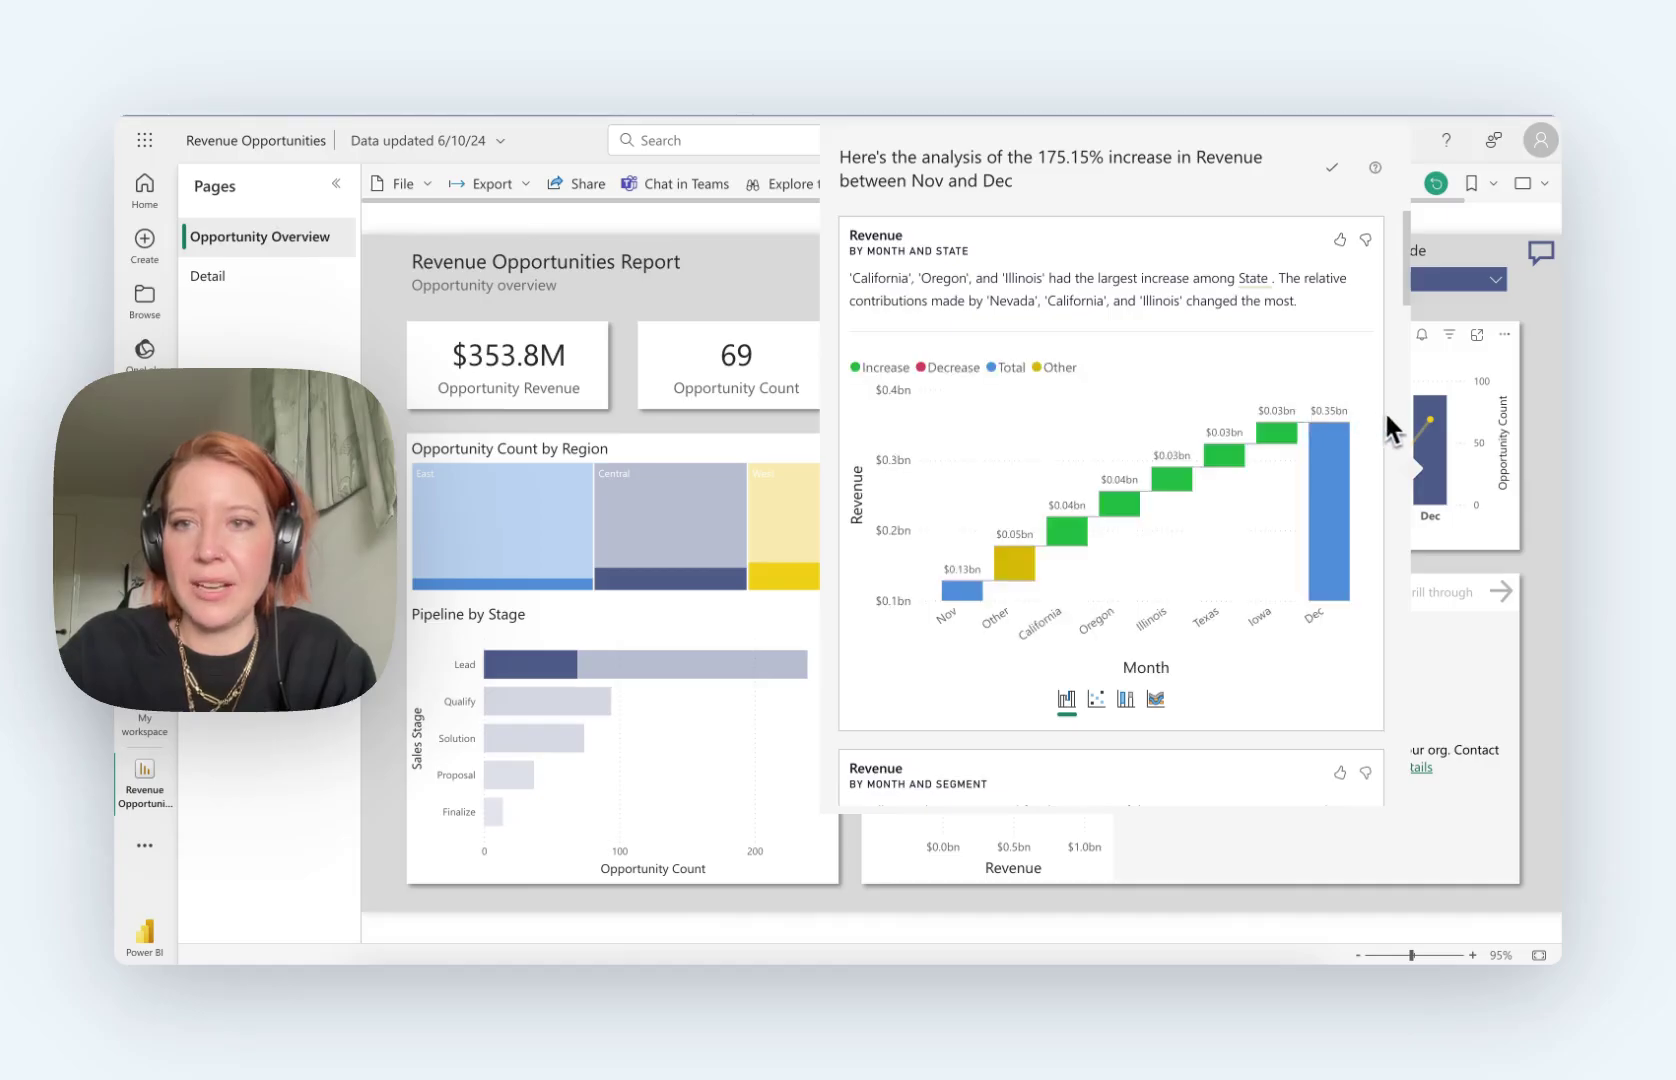
# Step: Show the State breakdown of the increase as 100% stacked columns
pyautogui.scroll(-20, 1389, 411)
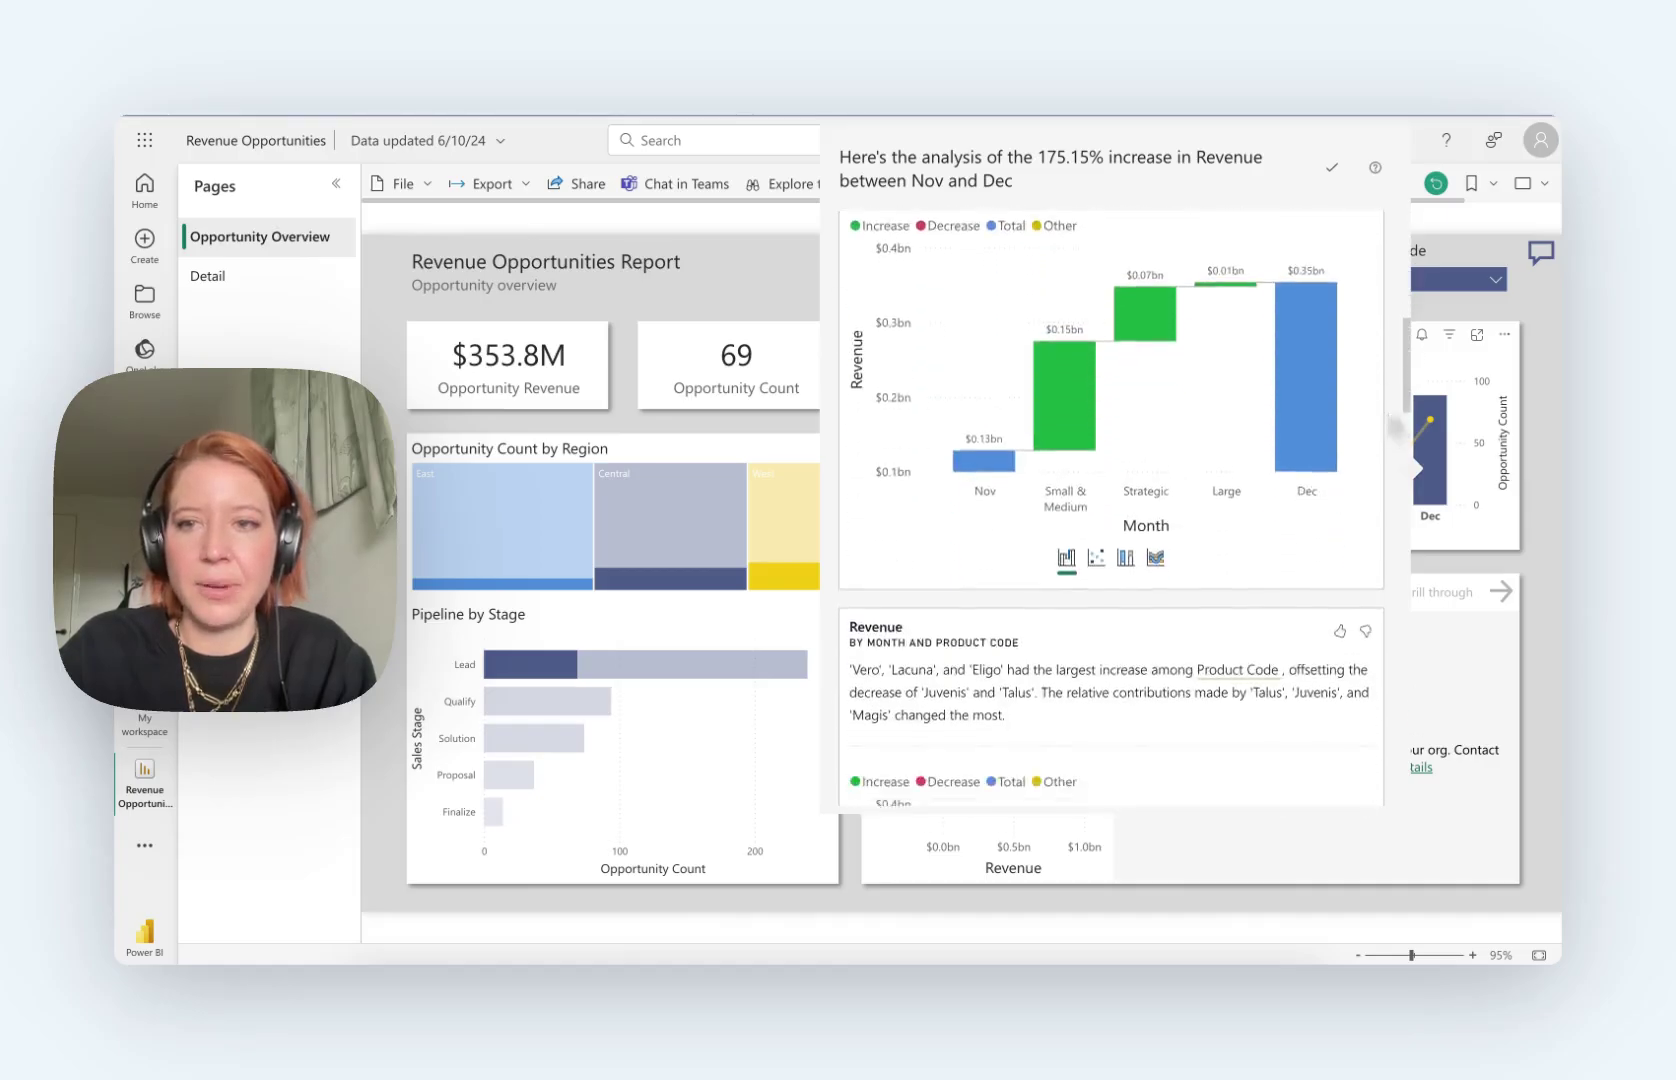
pyautogui.scroll(-10, 1389, 411)
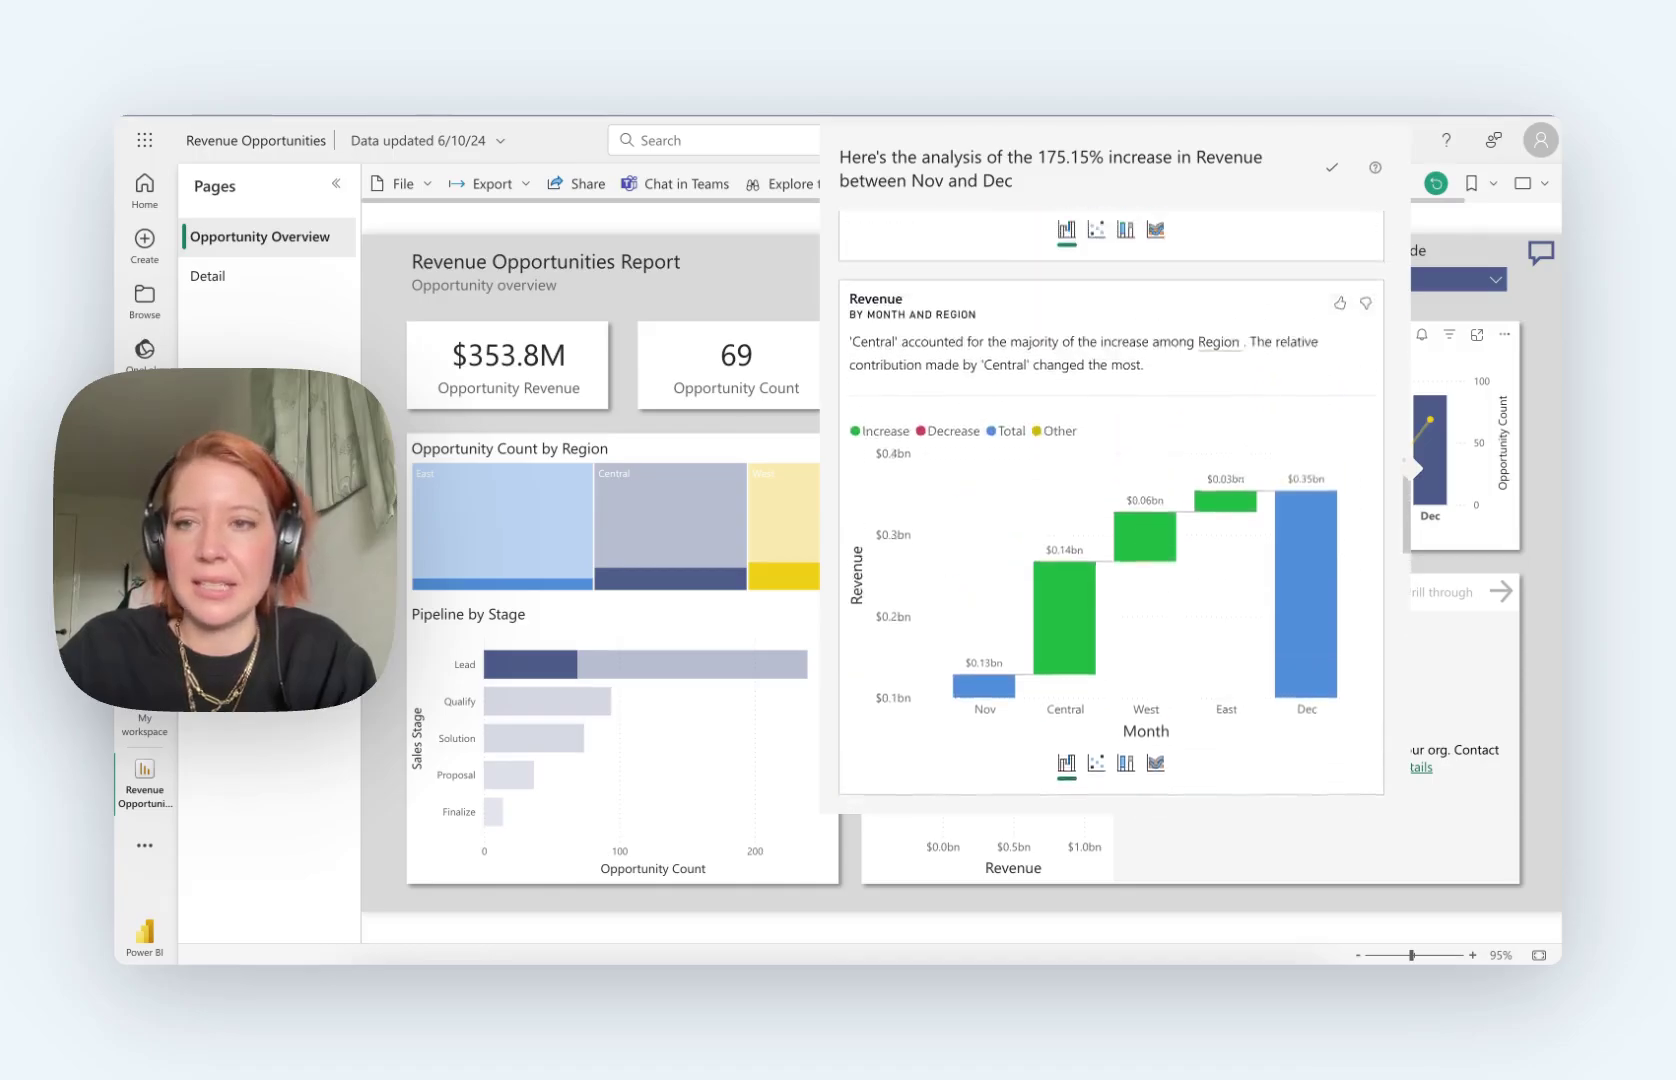
pyautogui.scroll(-10, 1389, 409)
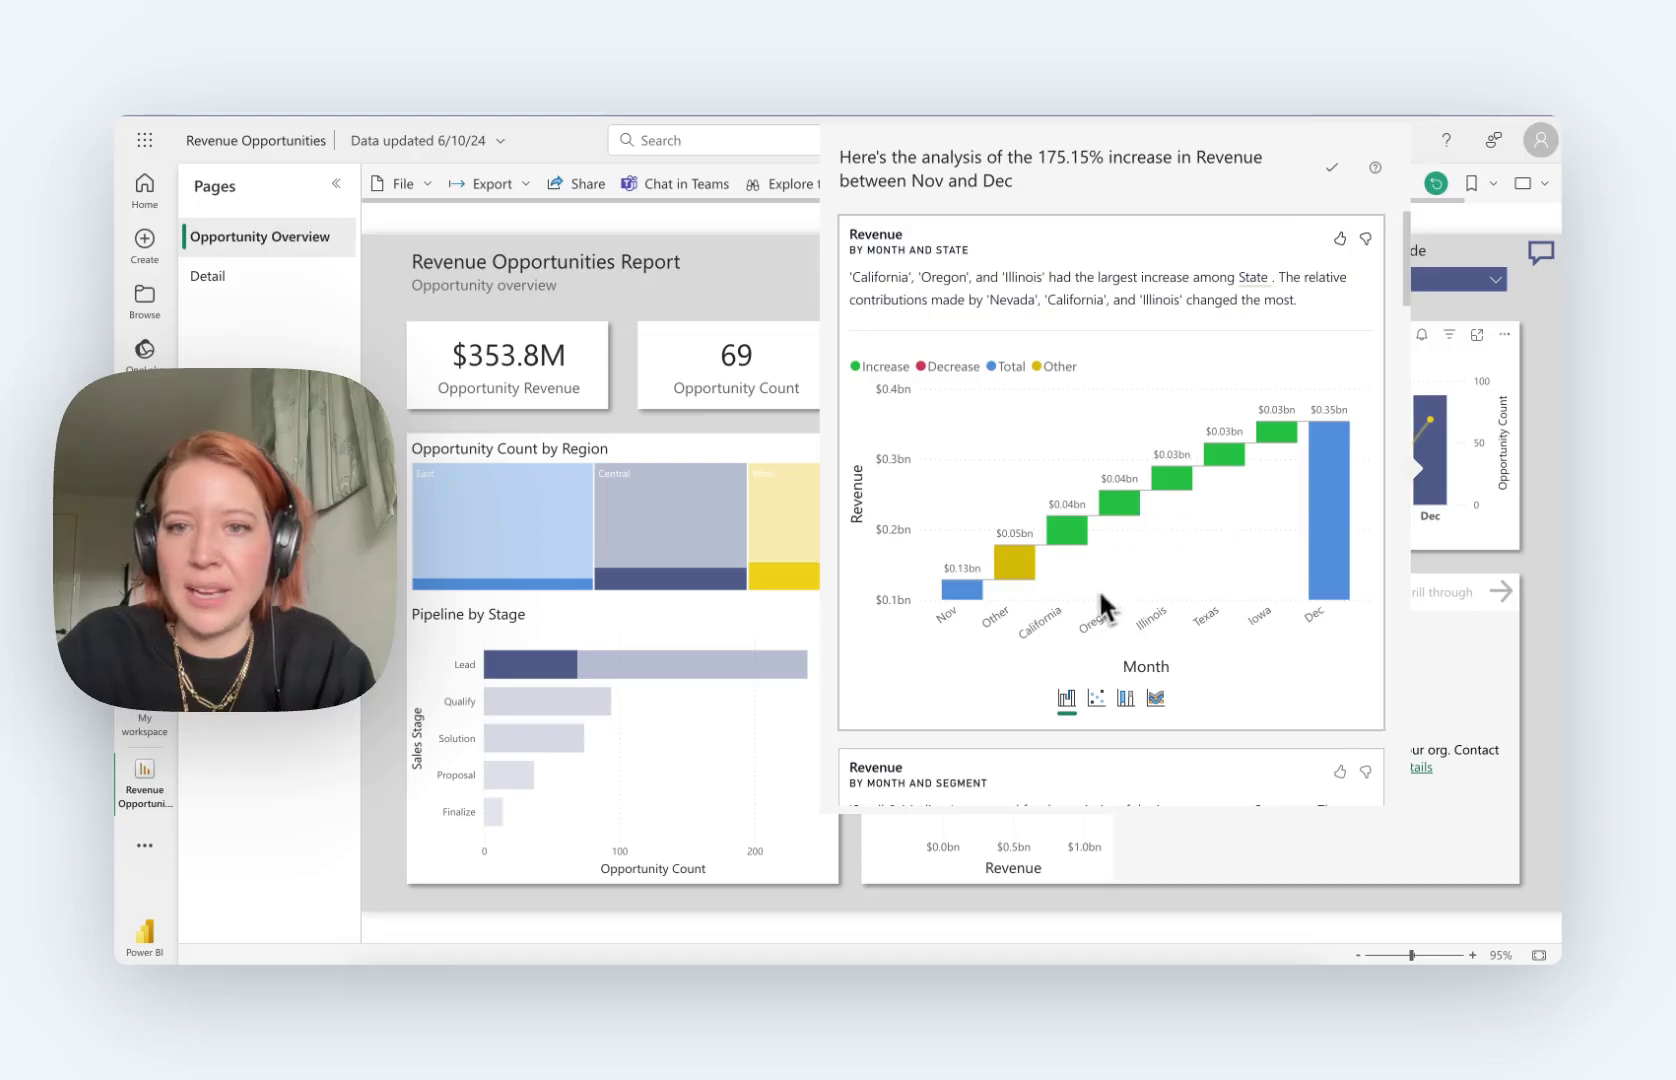
pyautogui.scroll(-1, 1372, 686)
pyautogui.scroll(-3, 1368, 686)
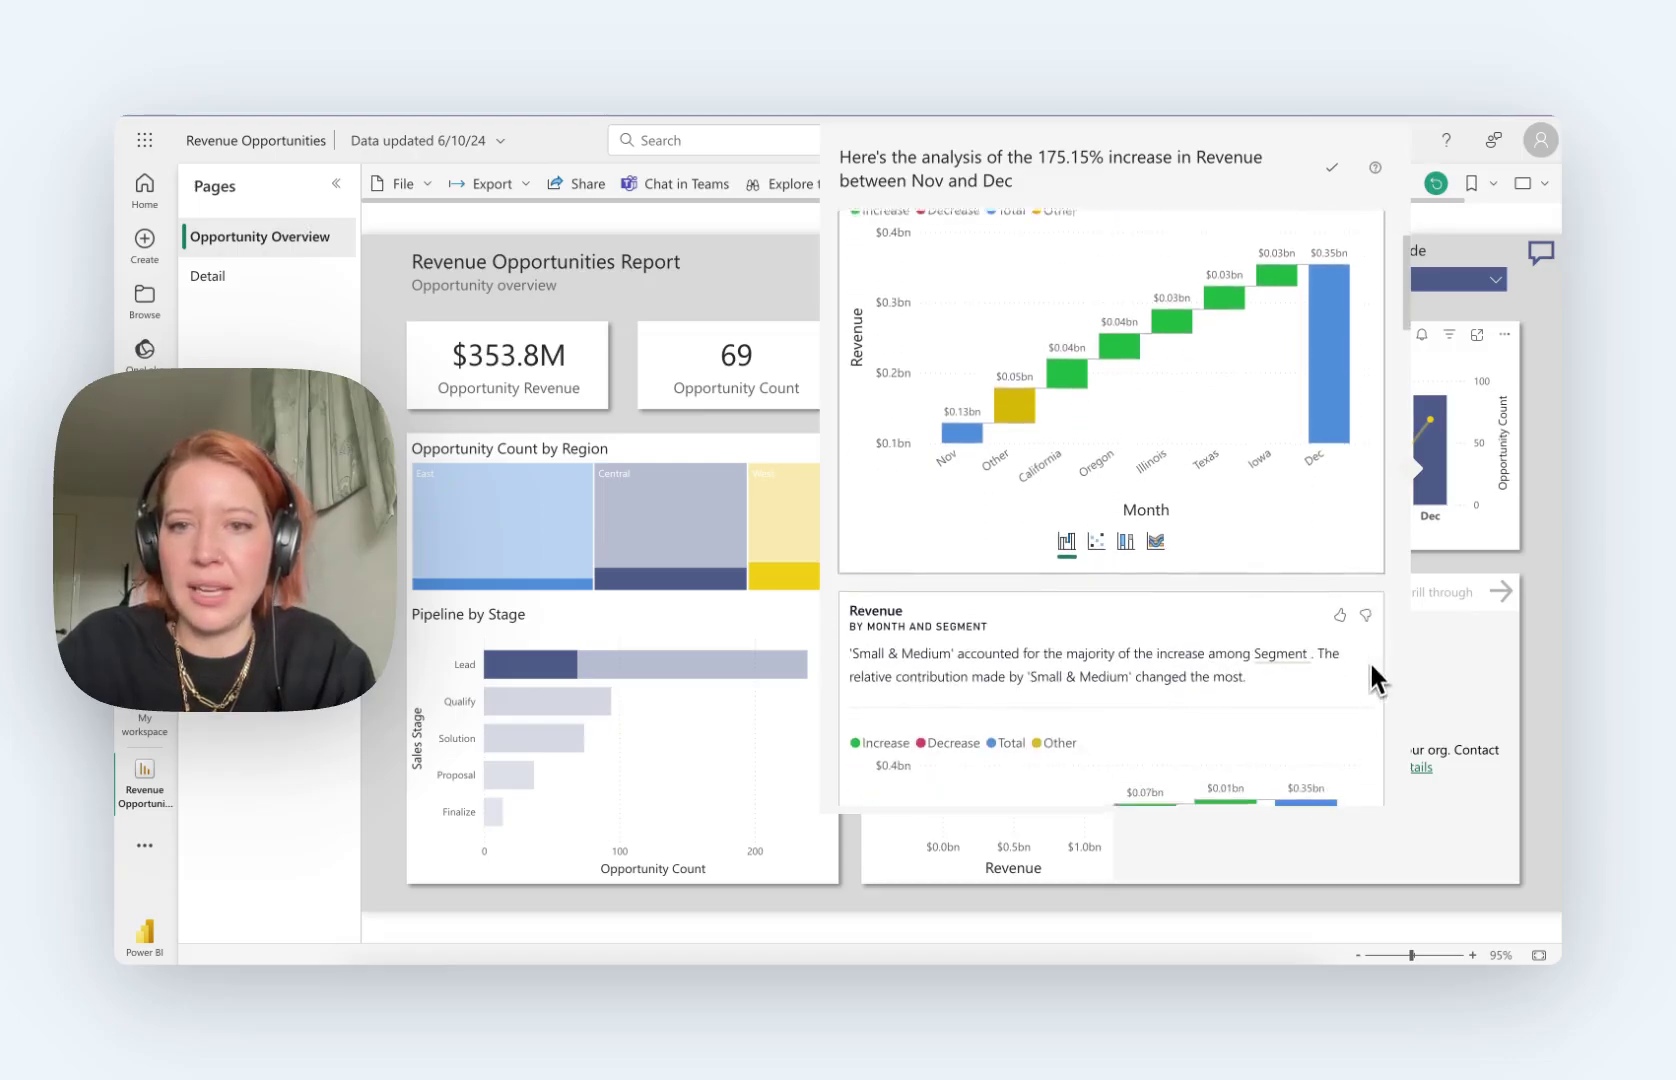
pyautogui.click(1128, 540)
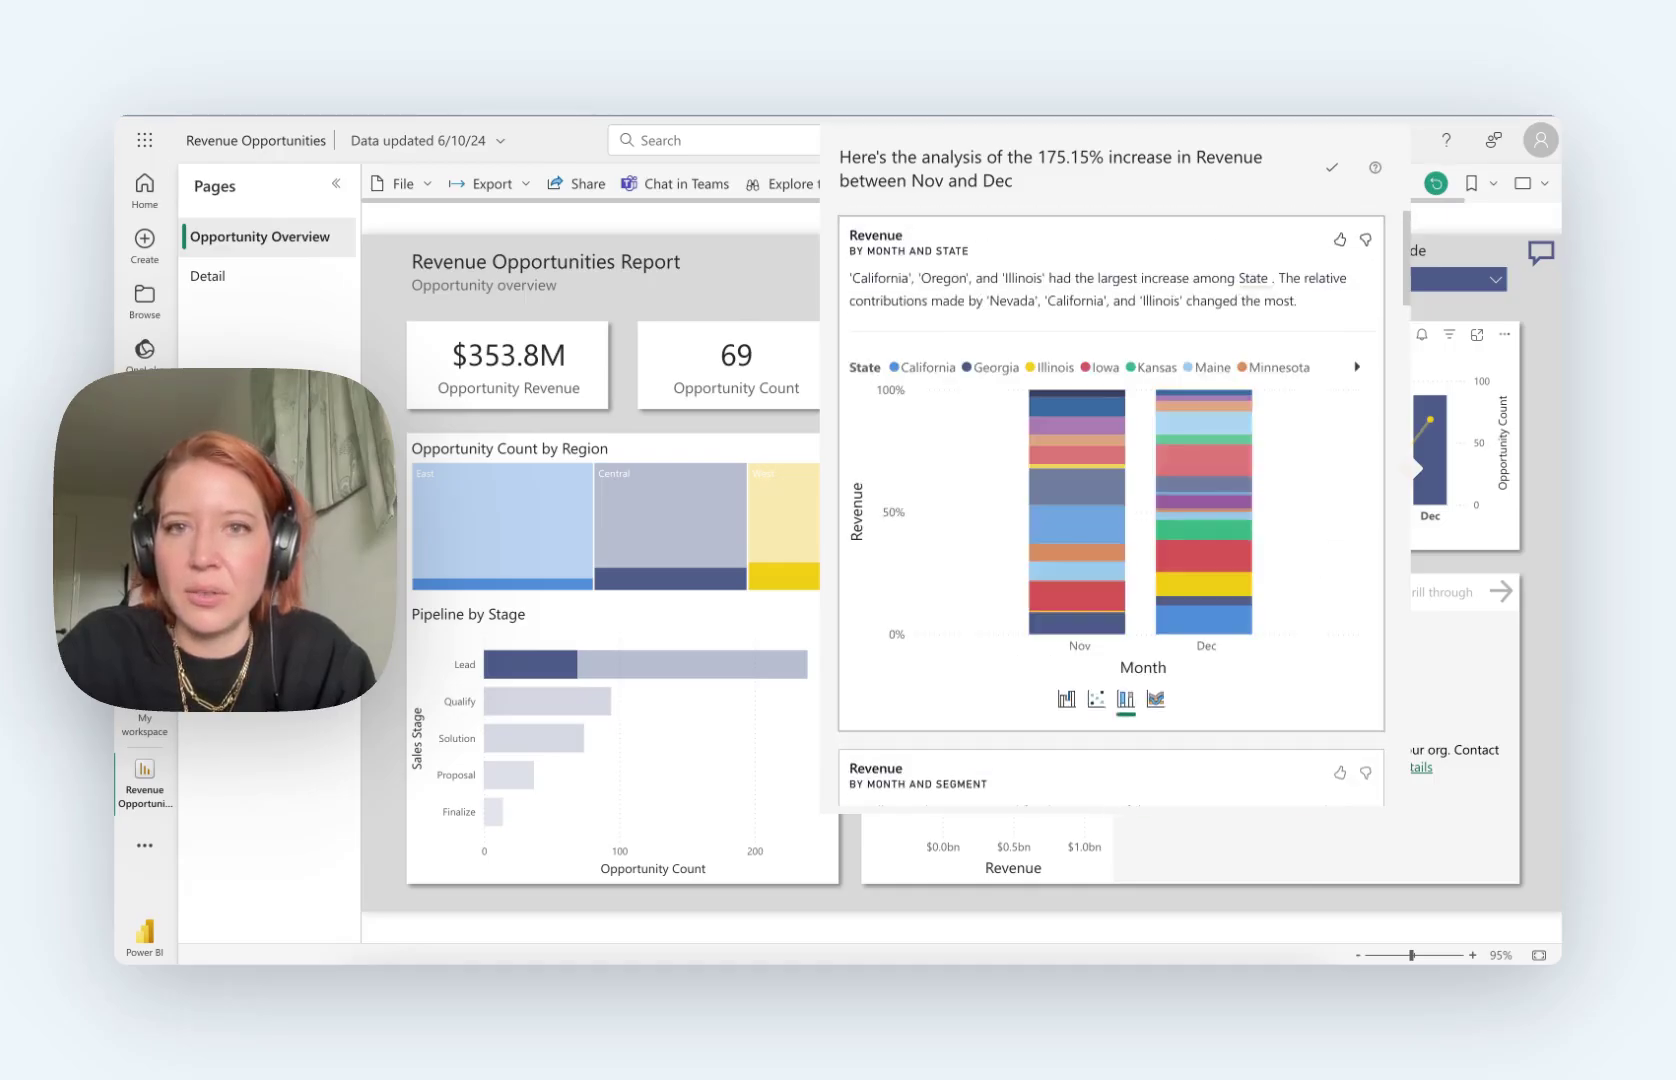
# Step: Highlight the Small & Medium segment's contribution, then clear the highlight
pyautogui.scroll(-7, 1333, 539)
pyautogui.scroll(-2, 1110, 508)
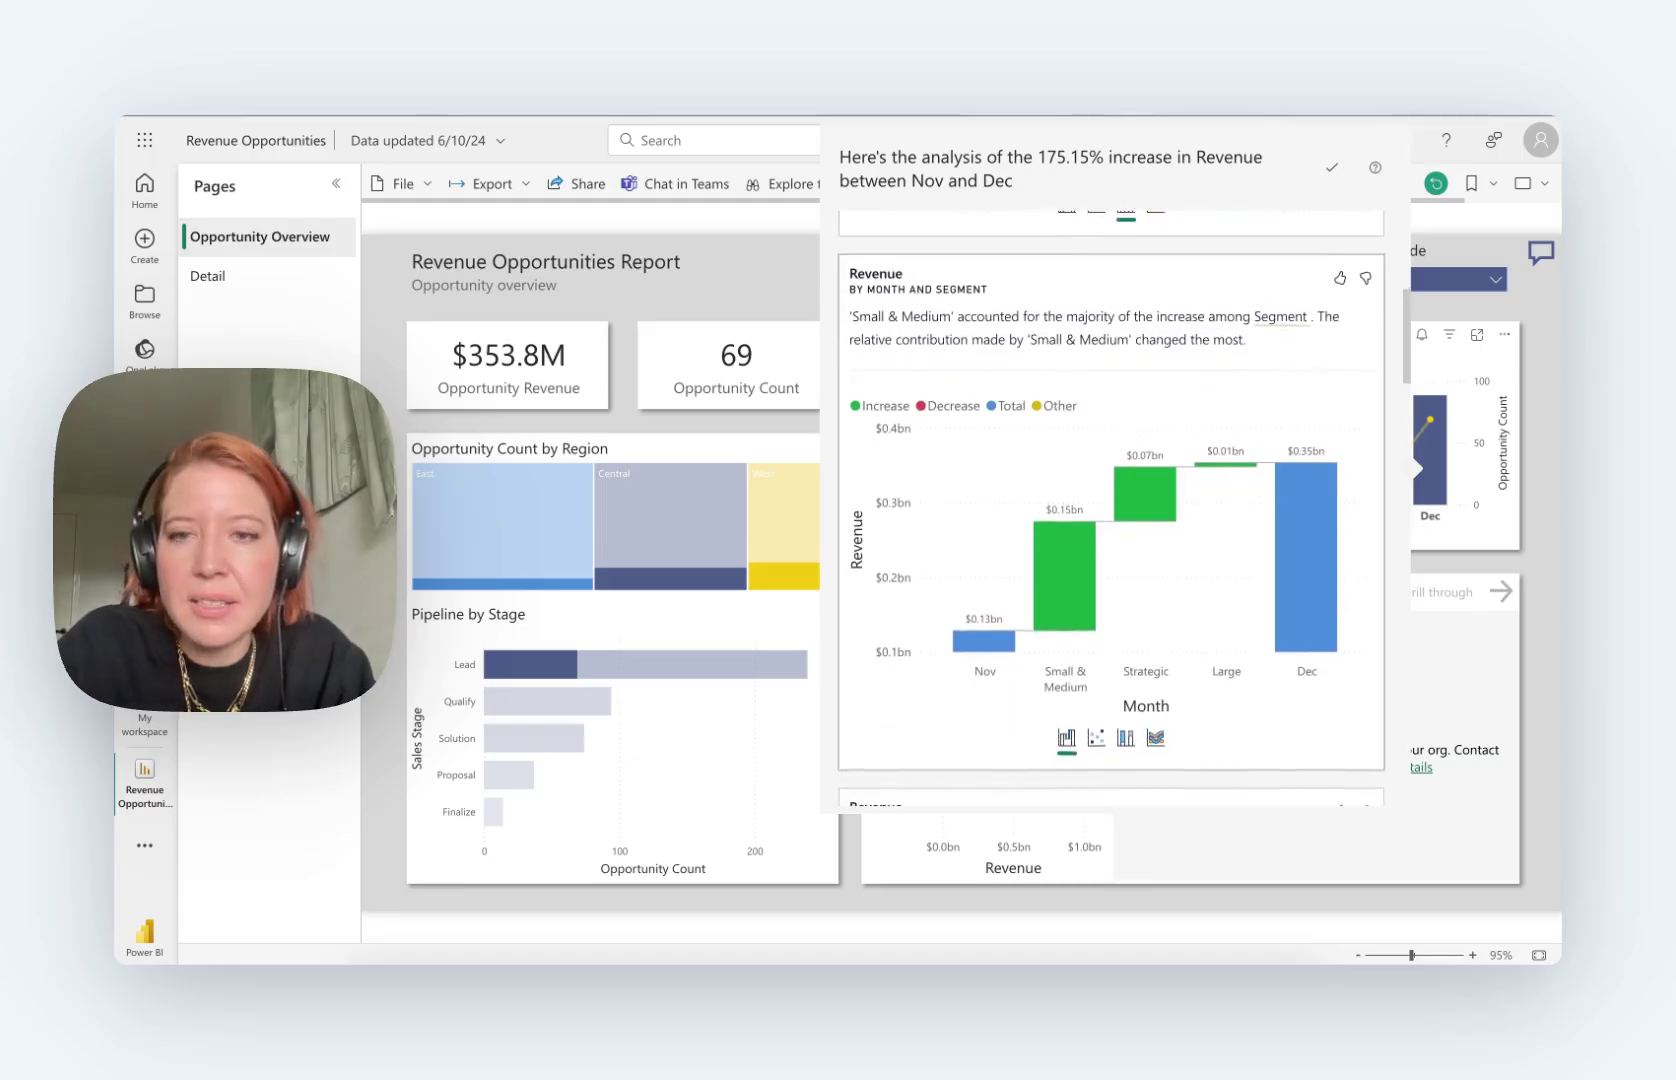
pyautogui.scroll(-1, 1150, 560)
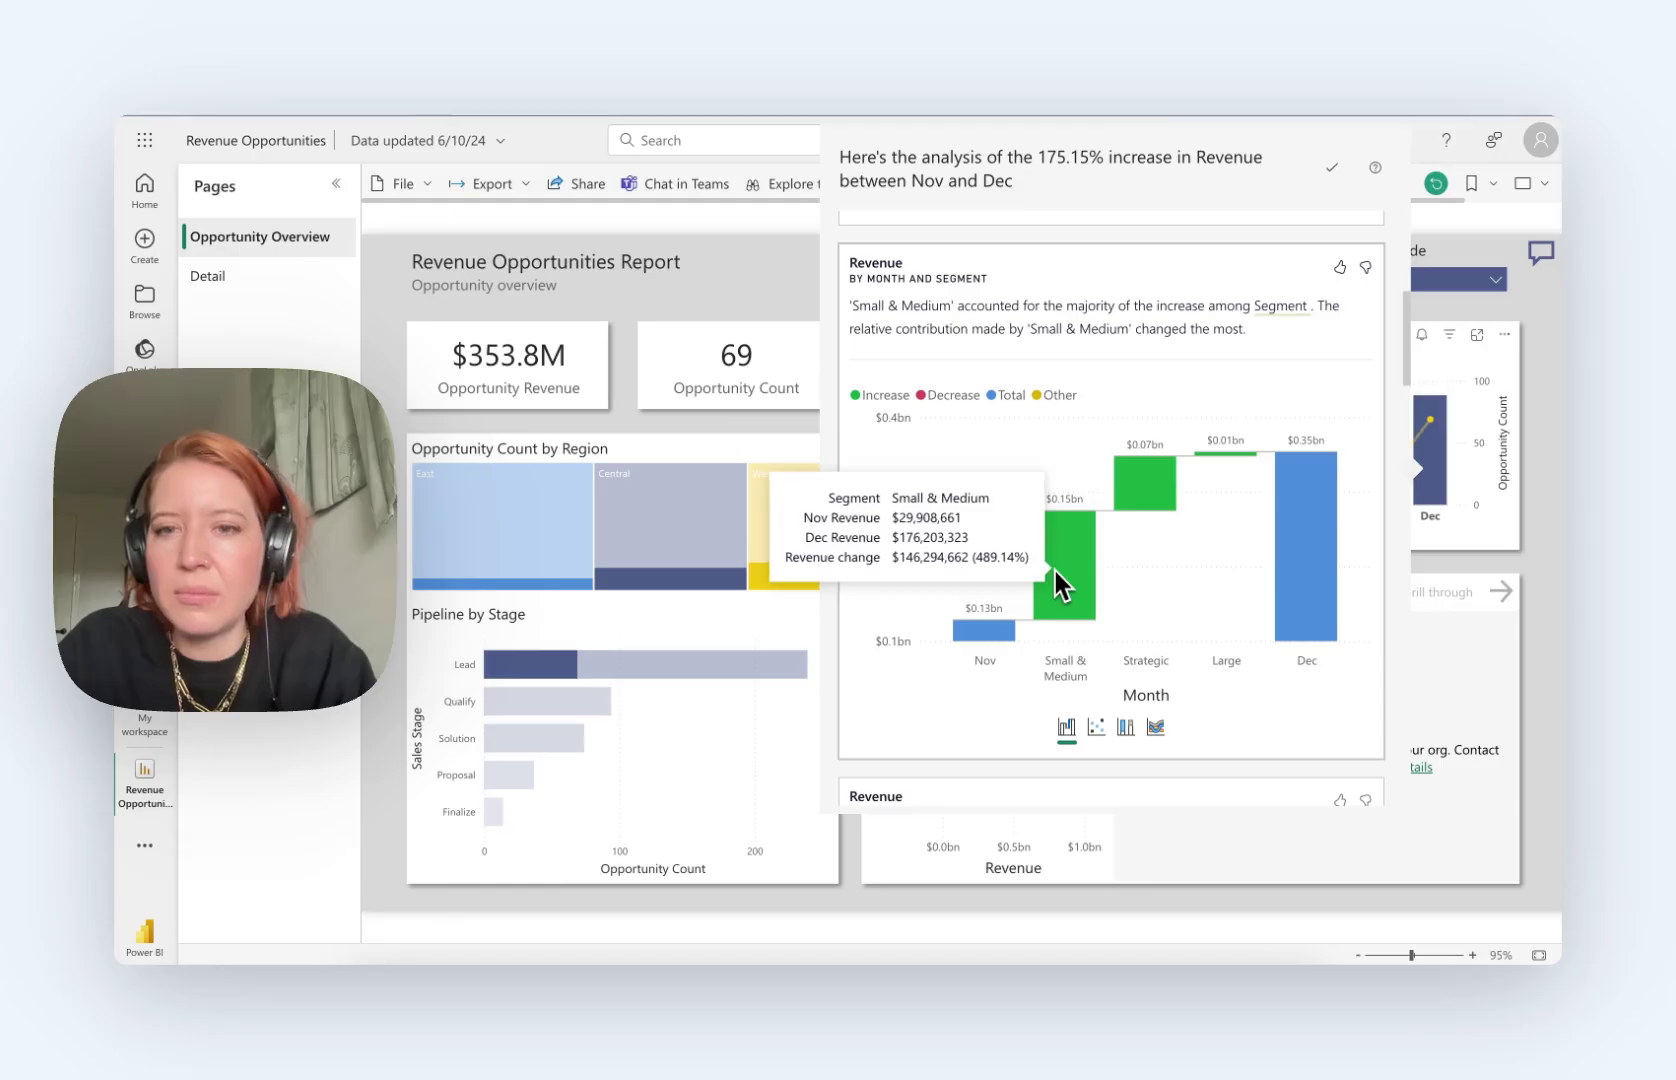
pyautogui.moveTo(1085, 598)
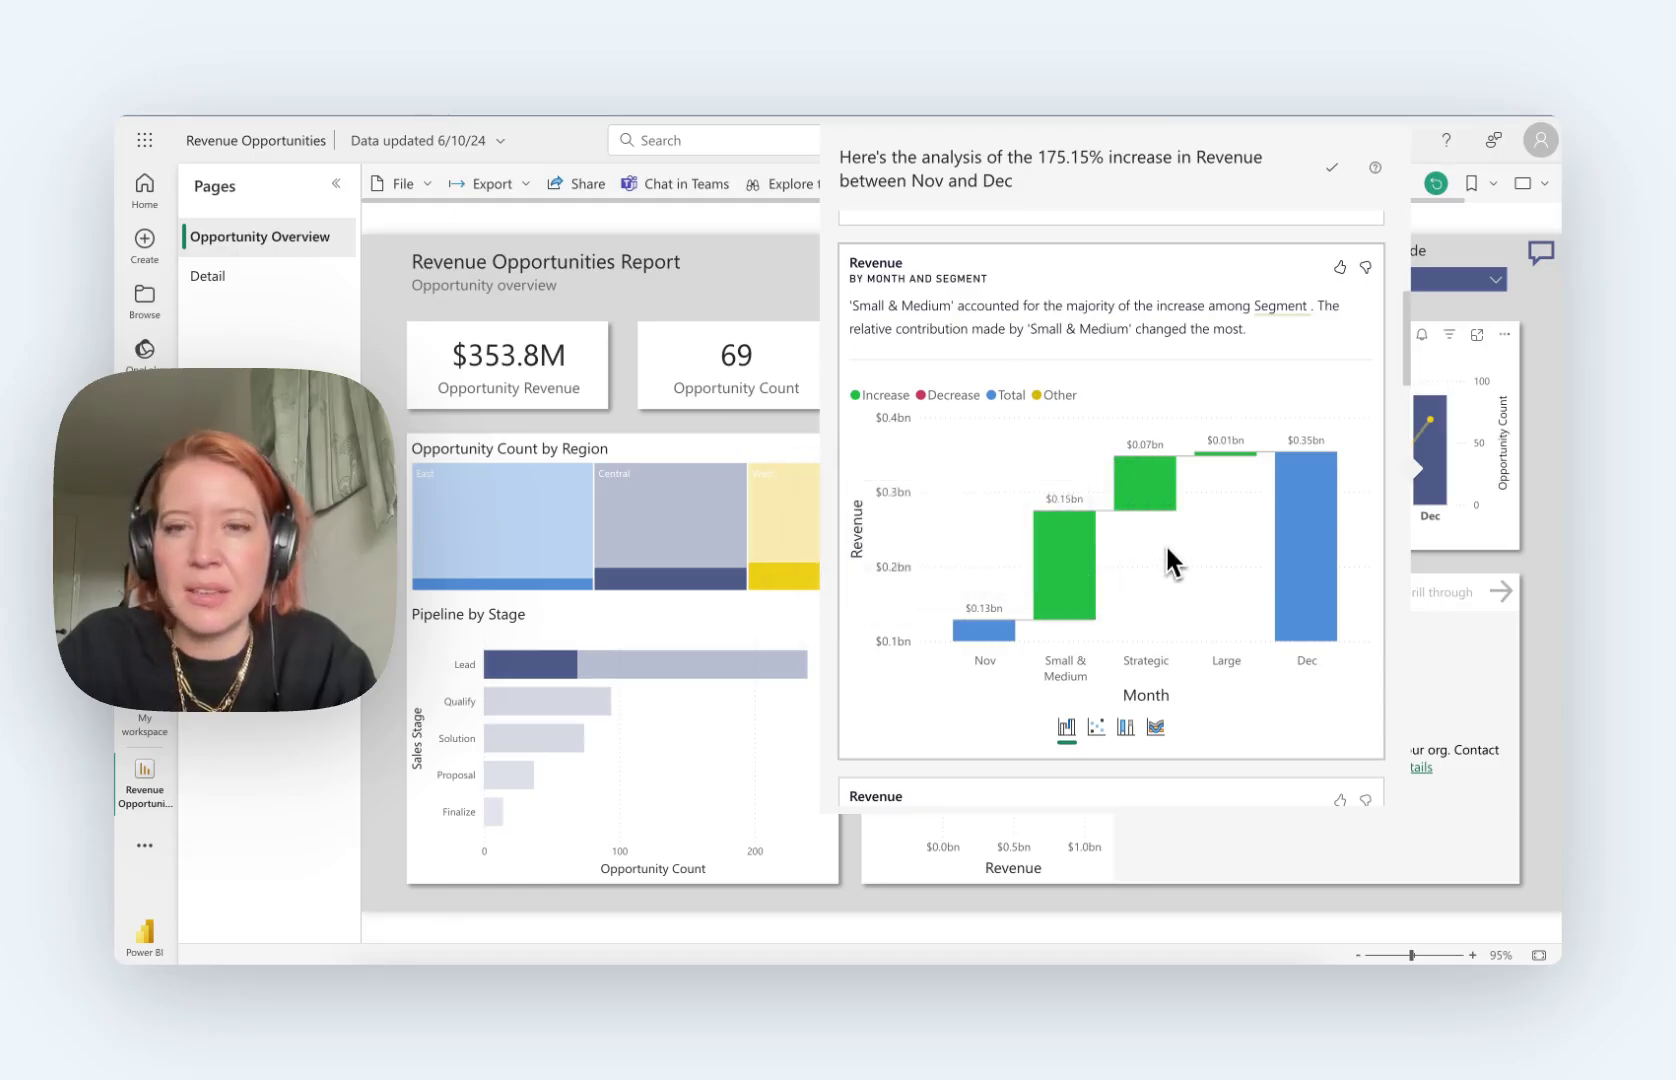
pyautogui.scroll(-1, 1166, 548)
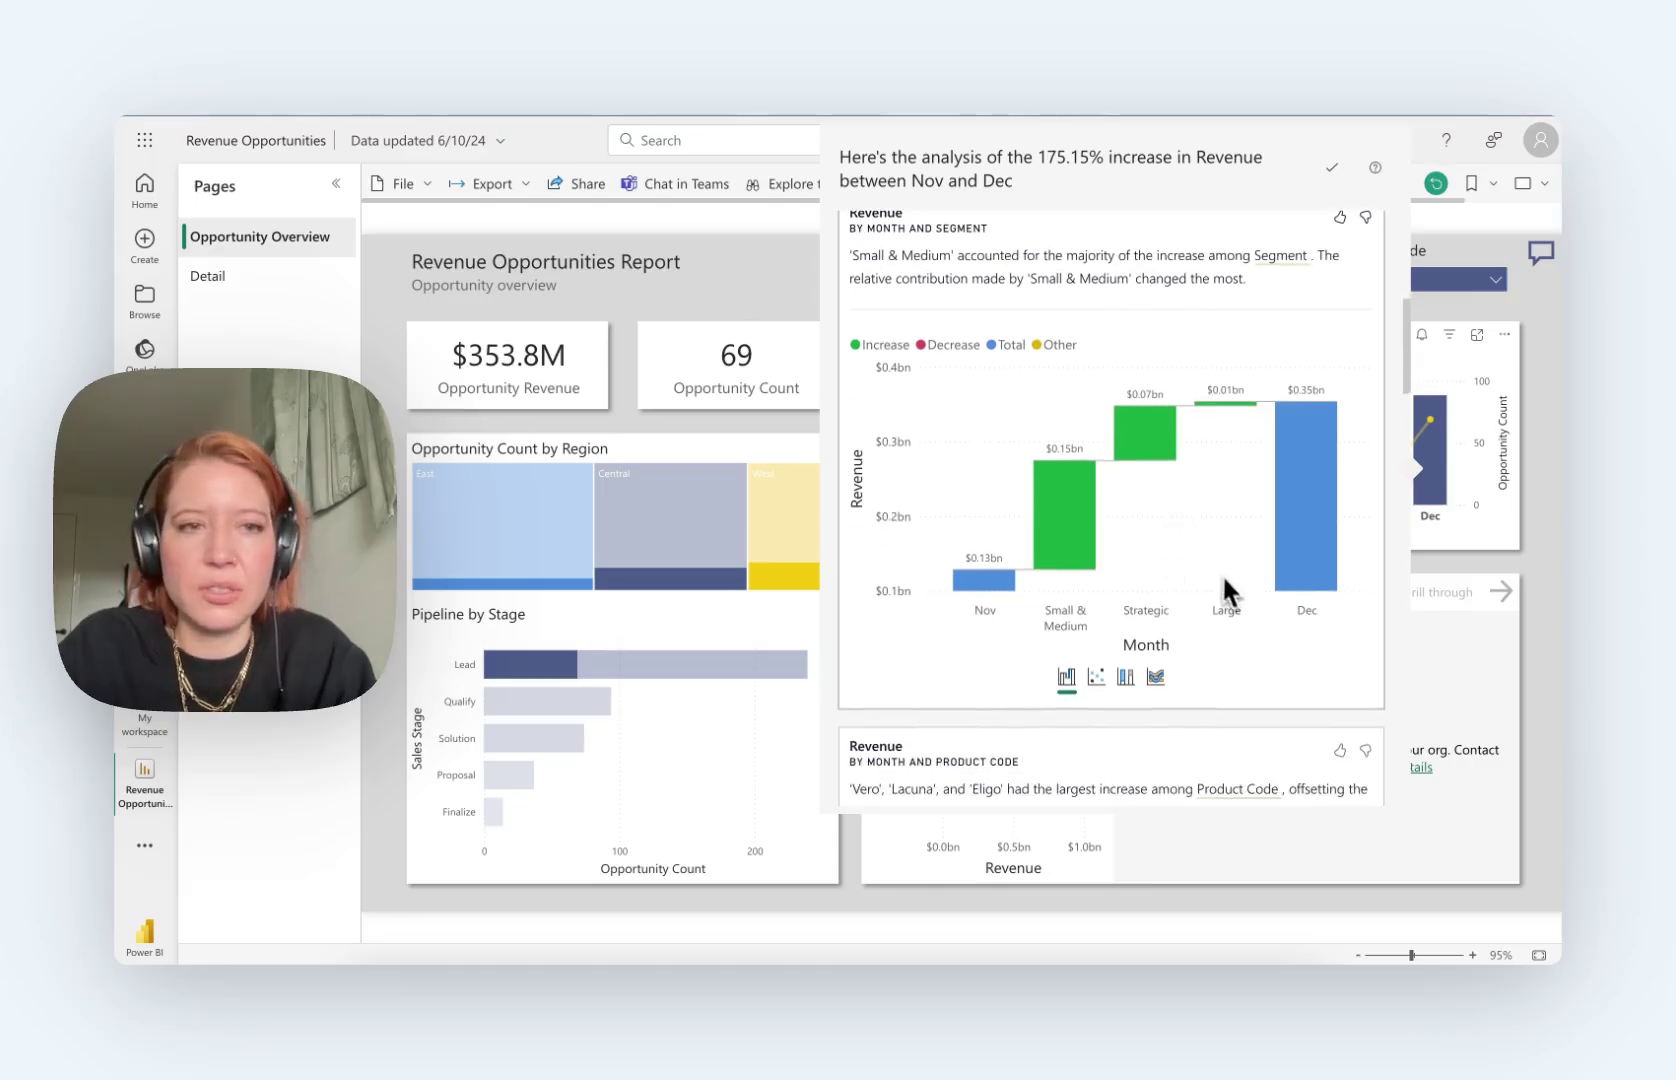
pyautogui.scroll(-4, 1230, 597)
pyautogui.click(1040, 278)
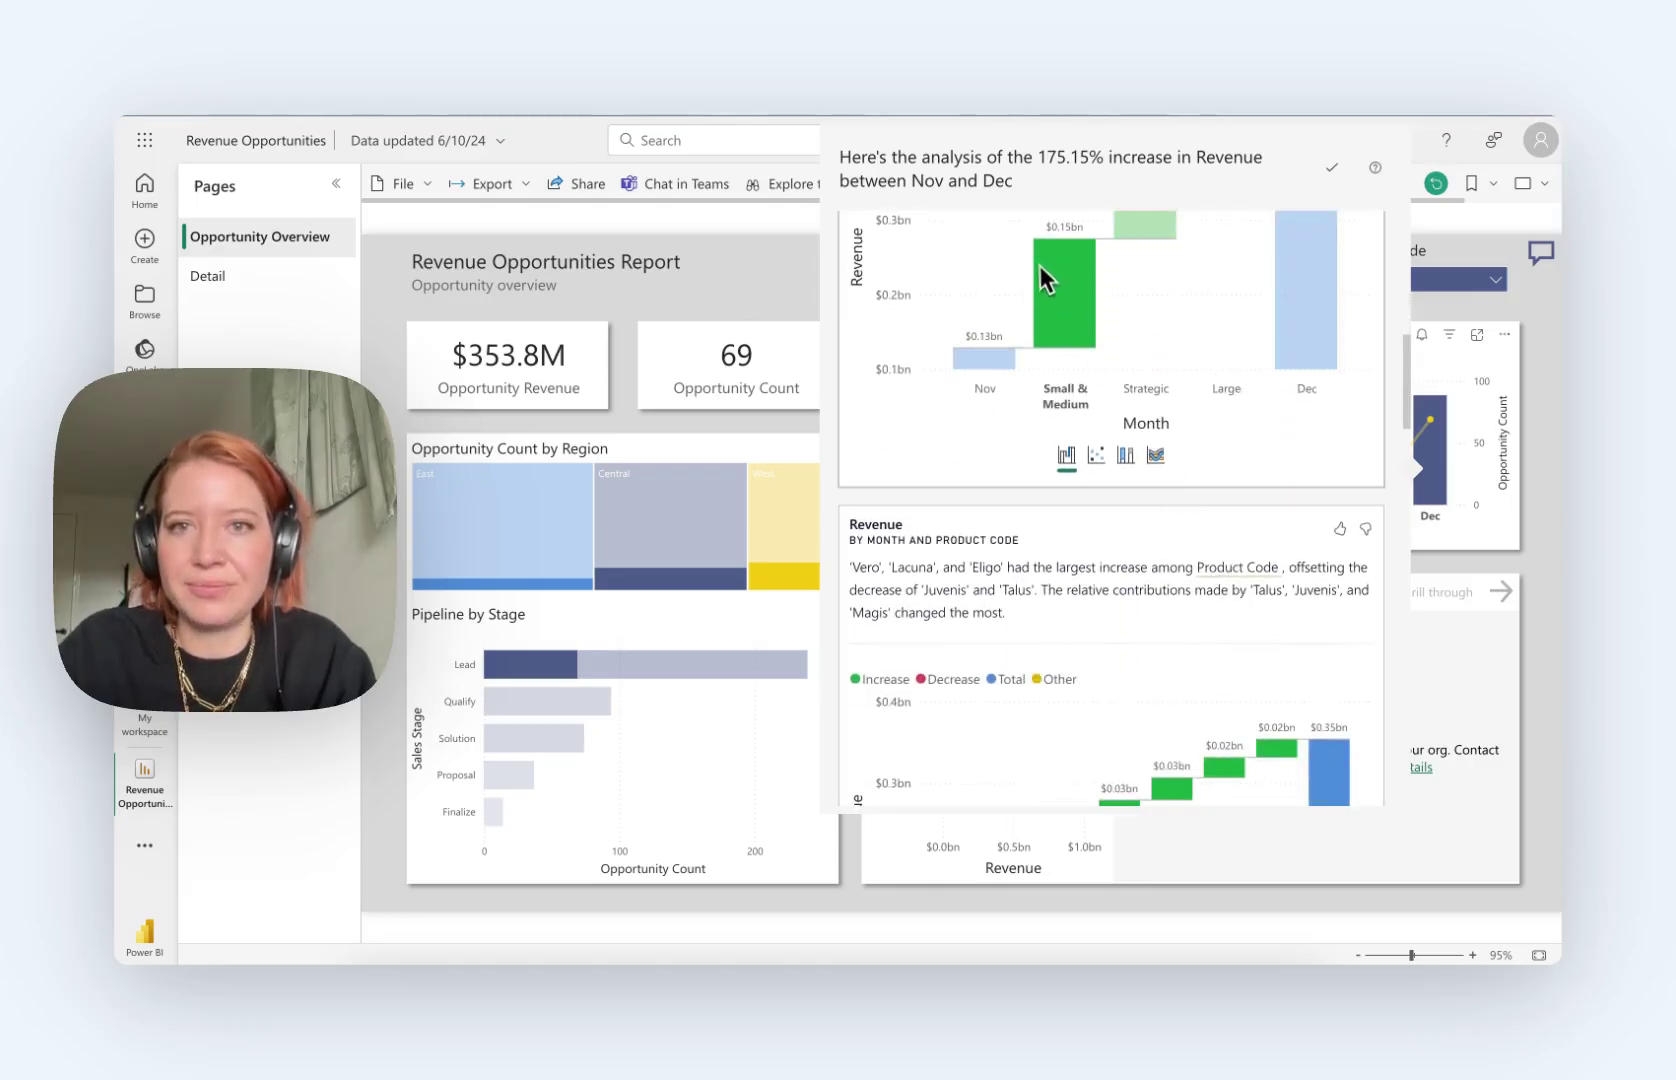
pyautogui.scroll(3, 1050, 285)
pyautogui.click(1075, 445)
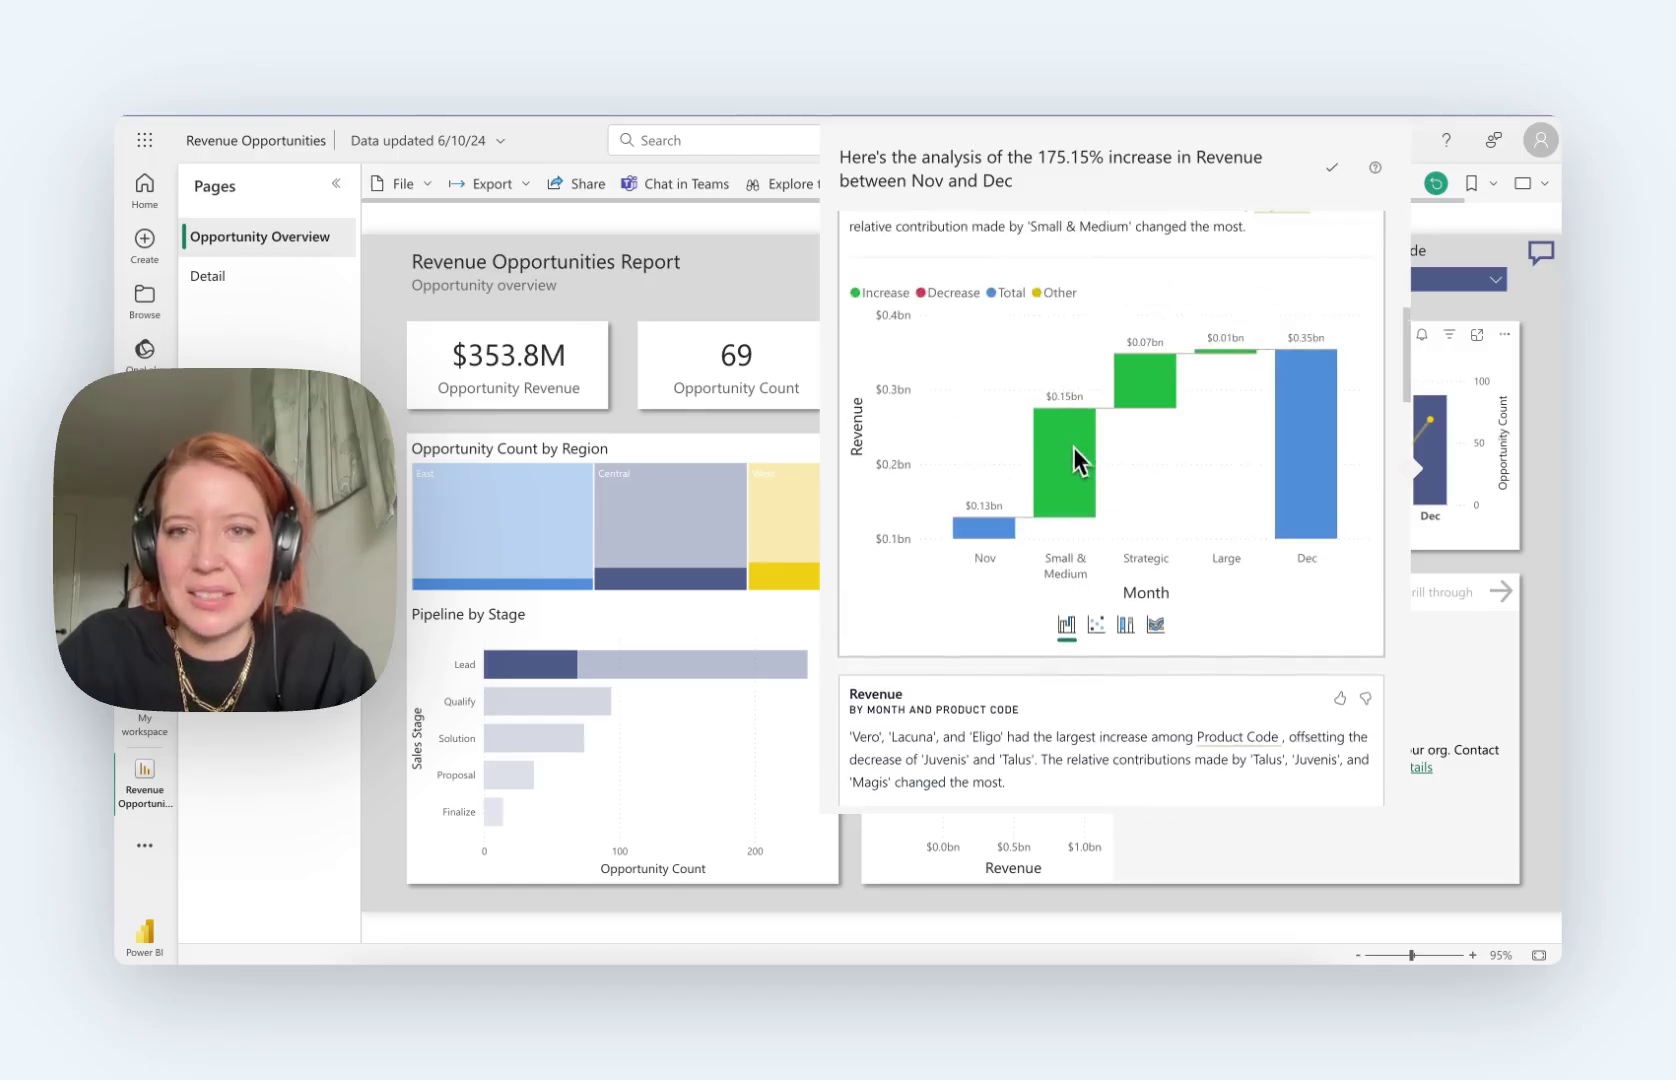
pyautogui.click(1075, 460)
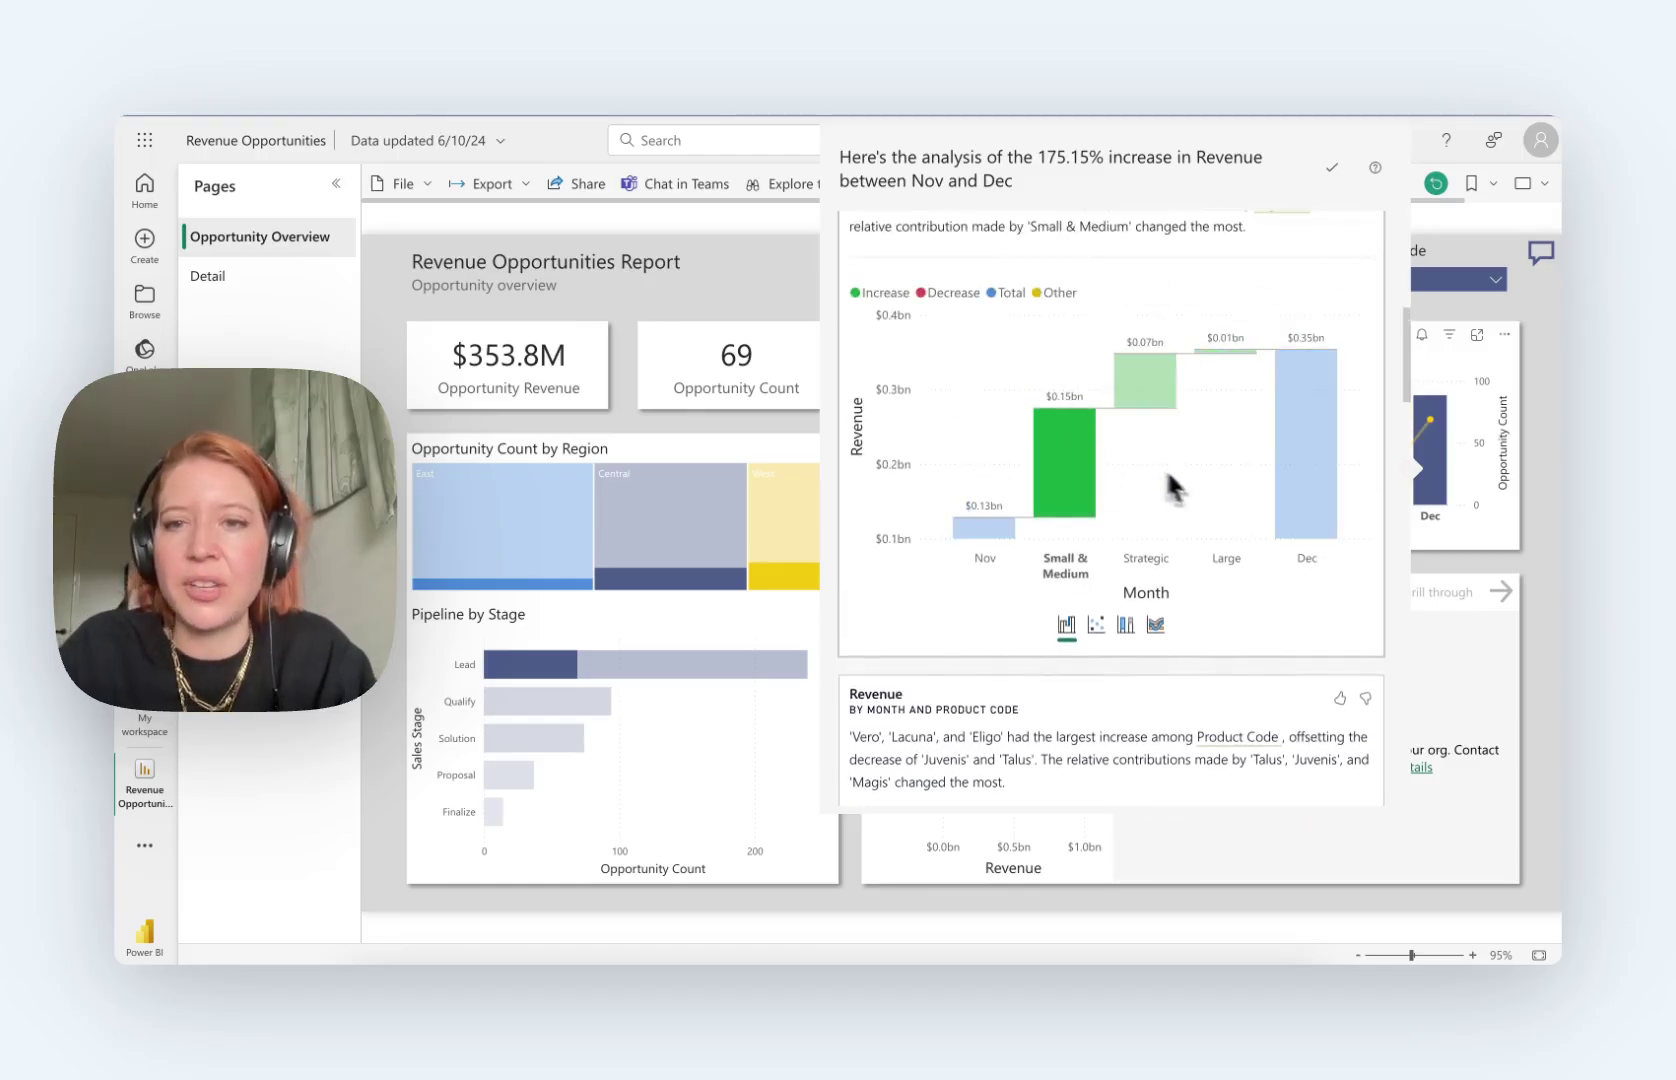
pyautogui.click(1201, 486)
# Step: Scroll through the remaining product code and region breakdowns
pyautogui.scroll(-5, 1203, 489)
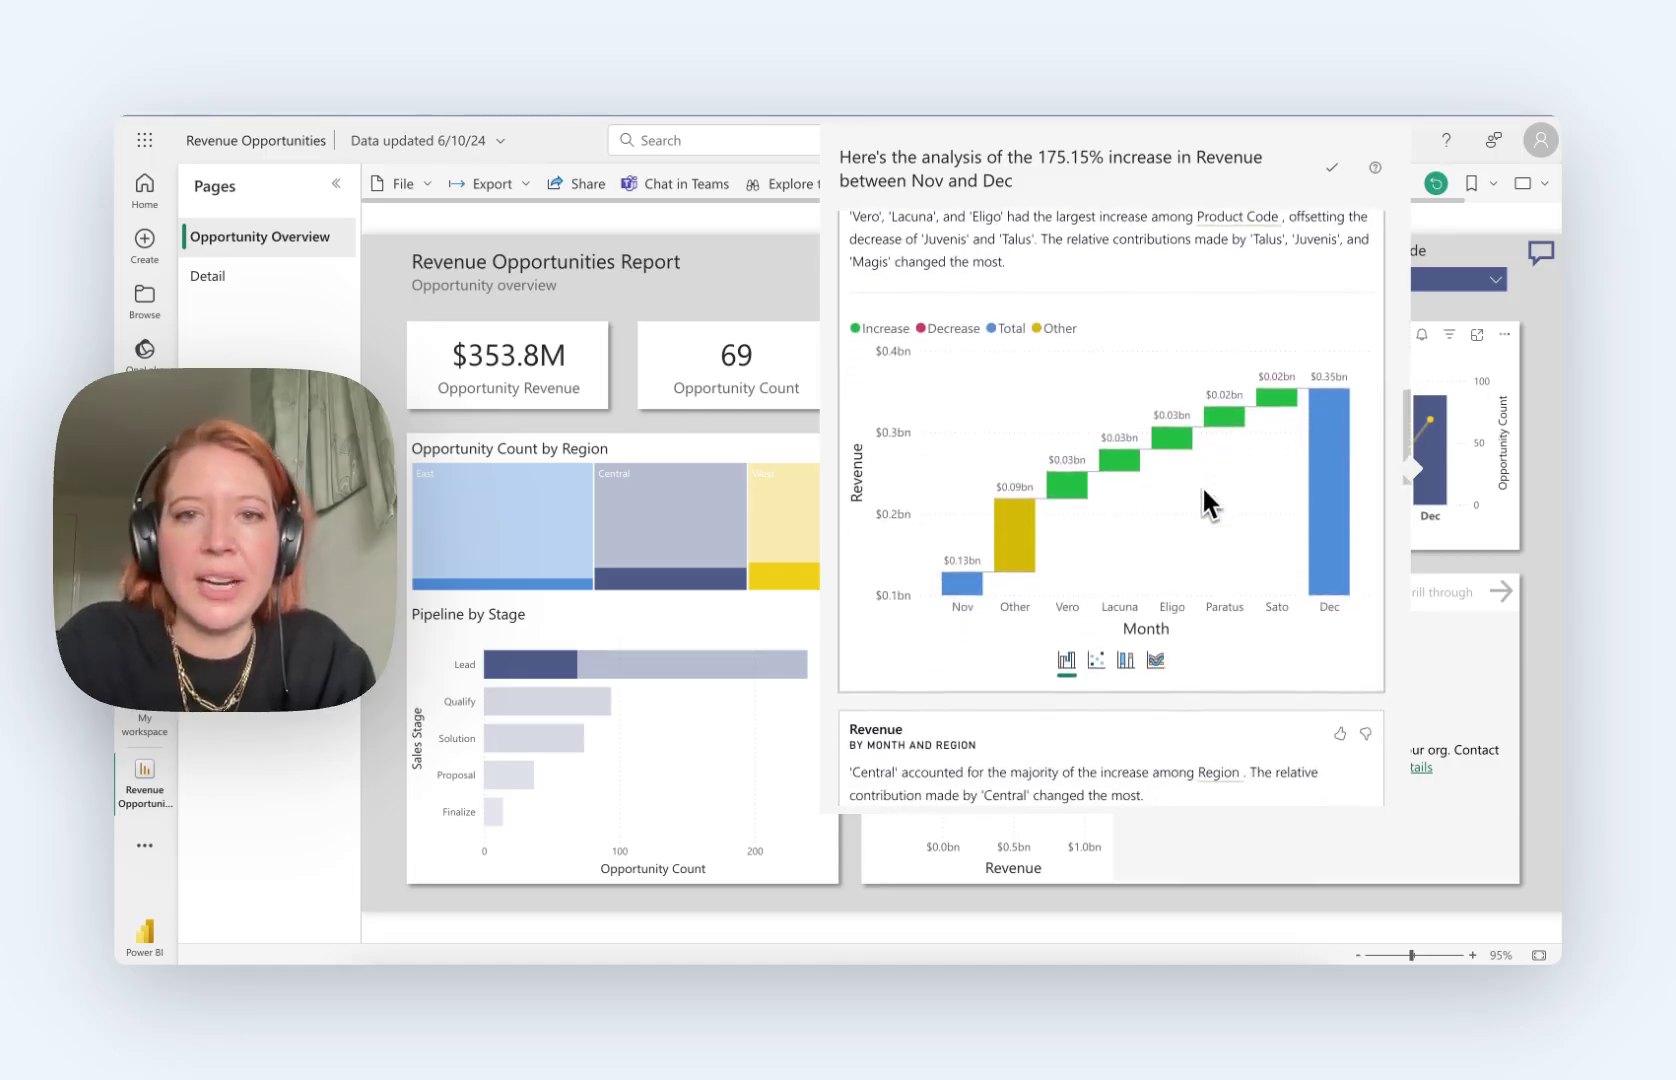
pyautogui.scroll(-3, 1163, 560)
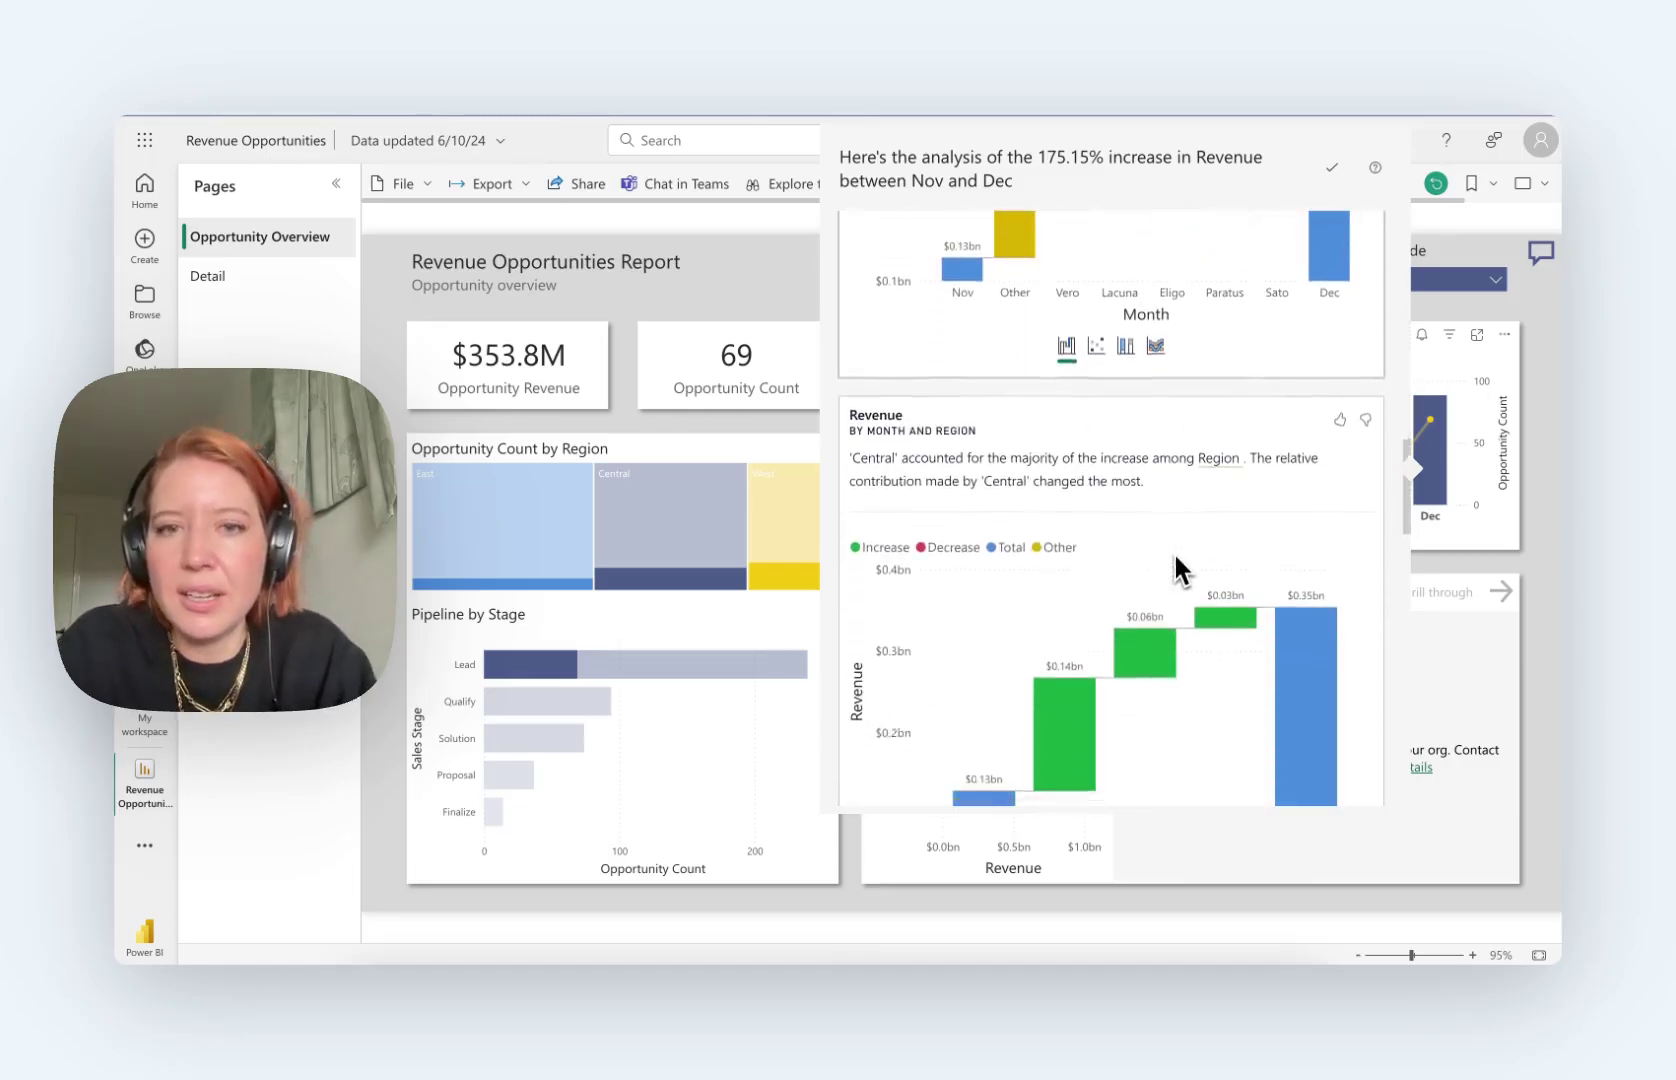
pyautogui.scroll(-3, 1175, 553)
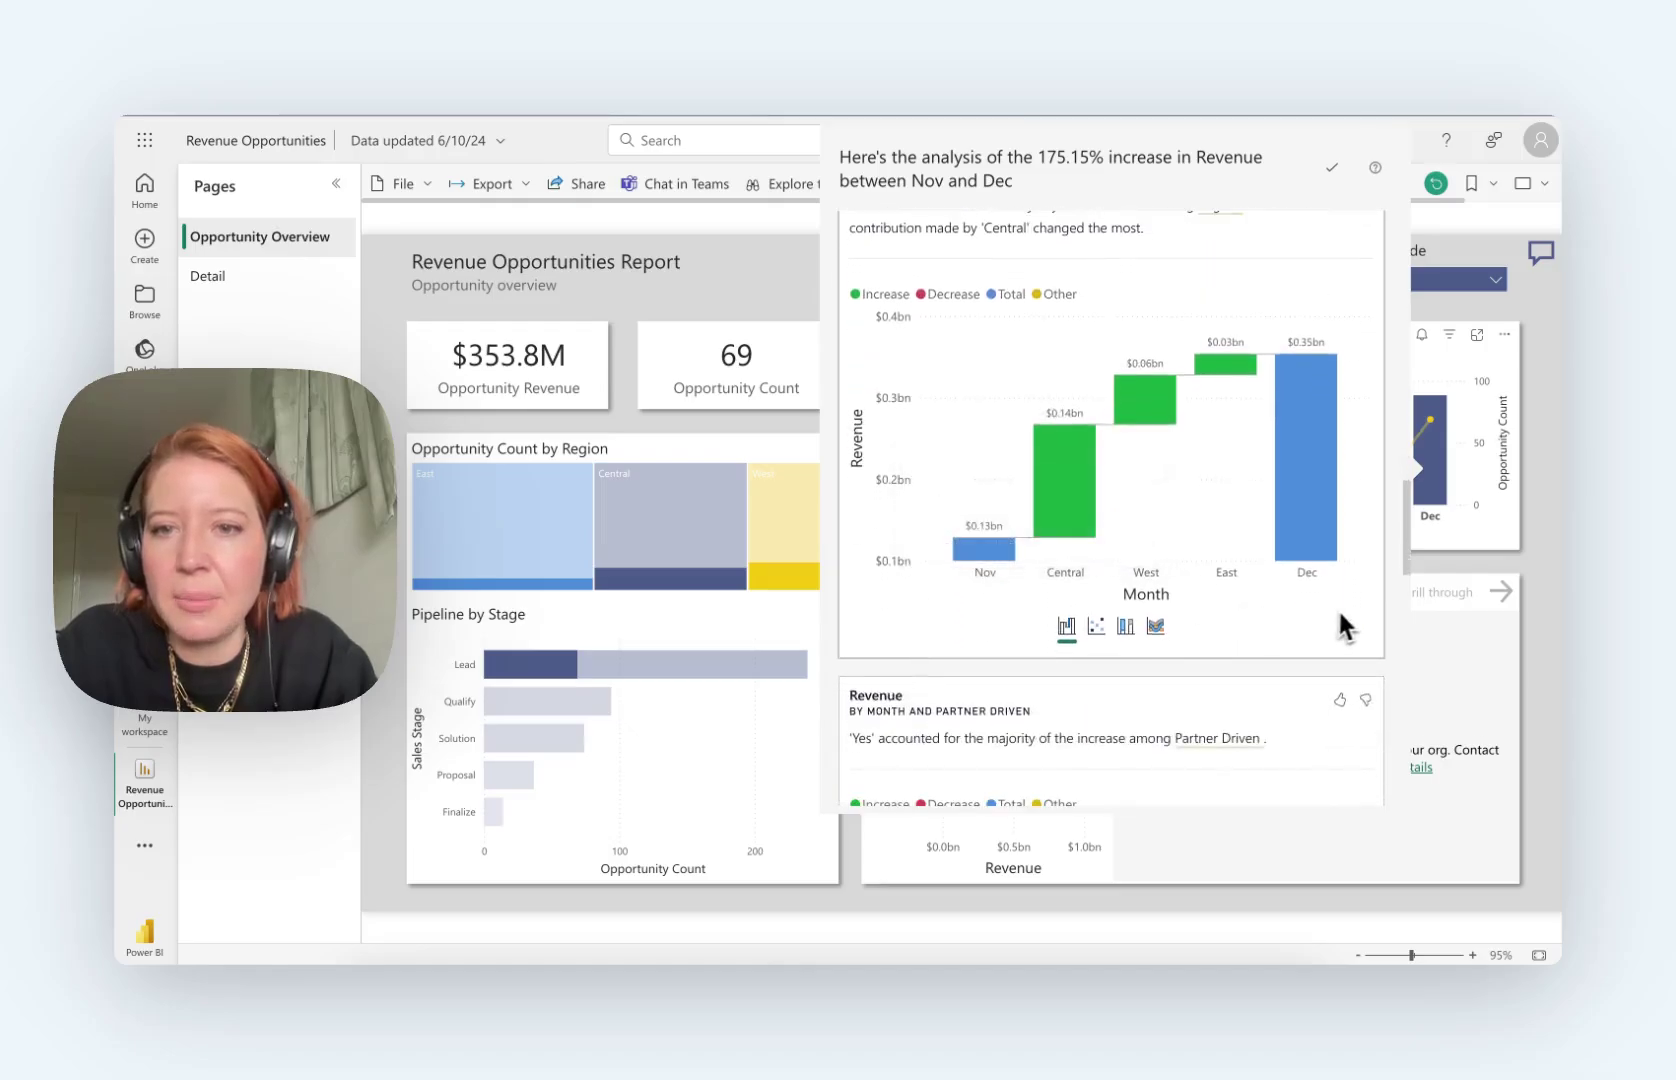
pyautogui.scroll(2, 1346, 620)
pyautogui.moveTo(118, 720)
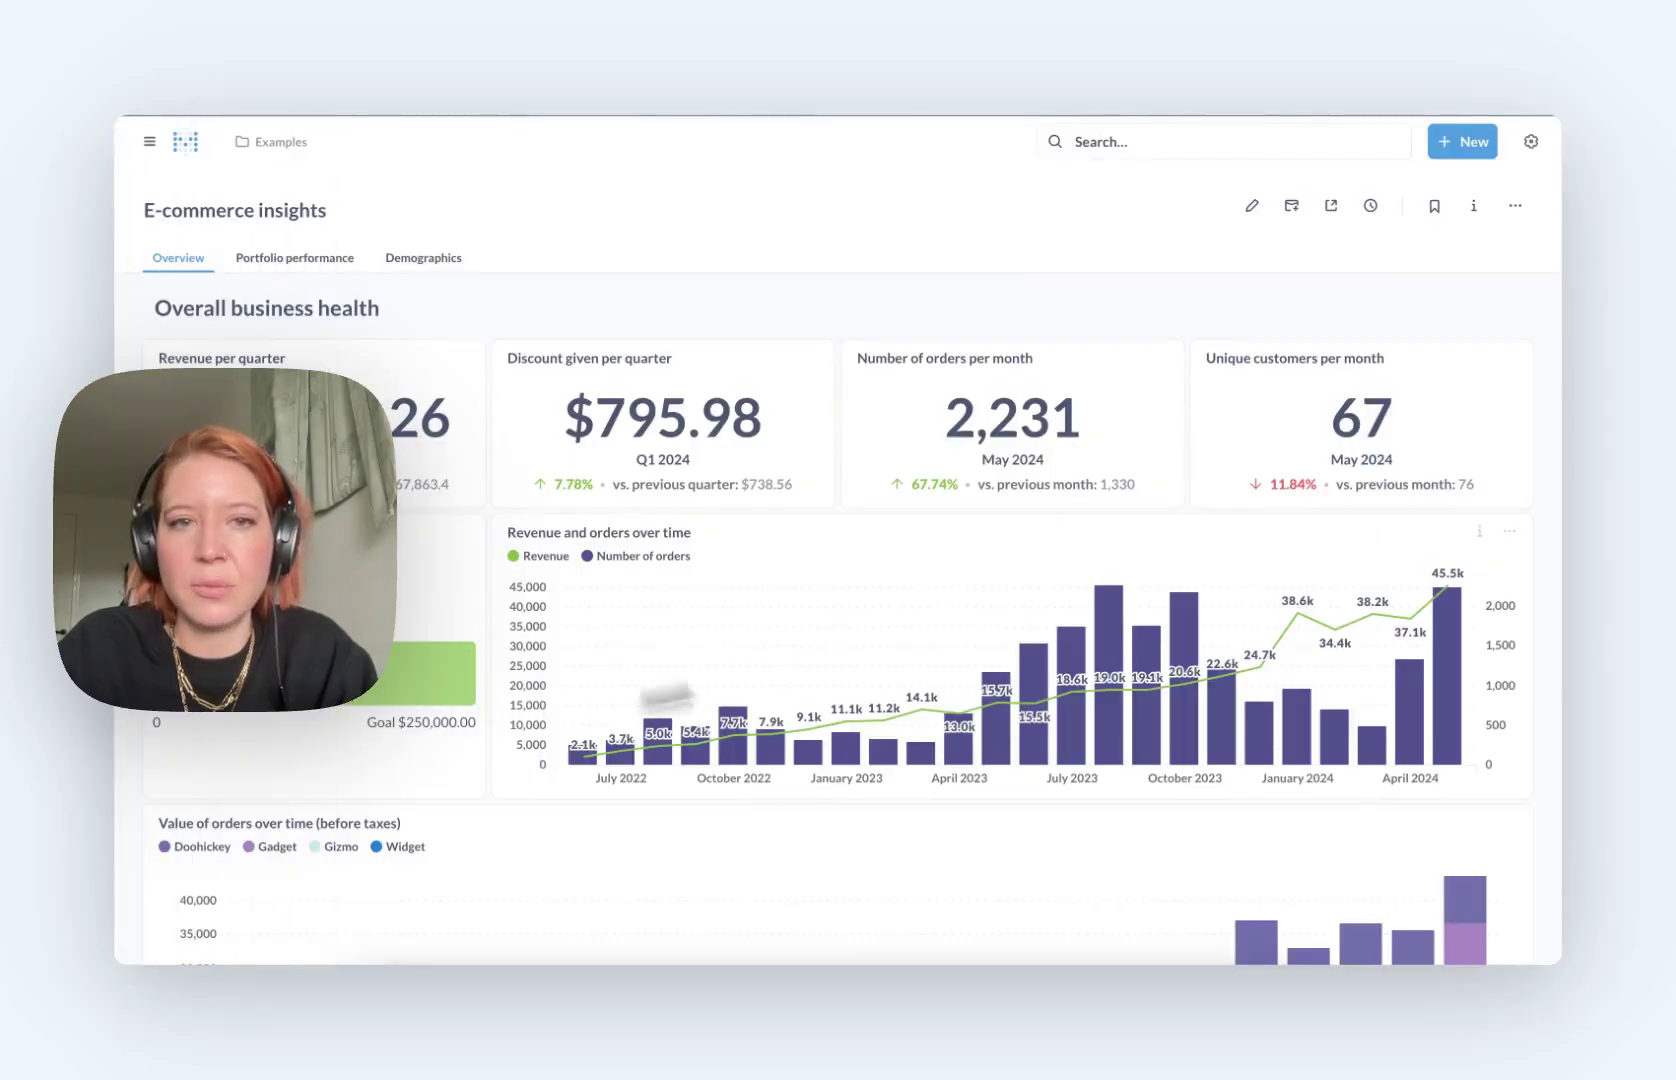
# Step: Break out the May 2024 revenue bar by Product → Category, inspect it, then go back
pyautogui.moveTo(1412, 566)
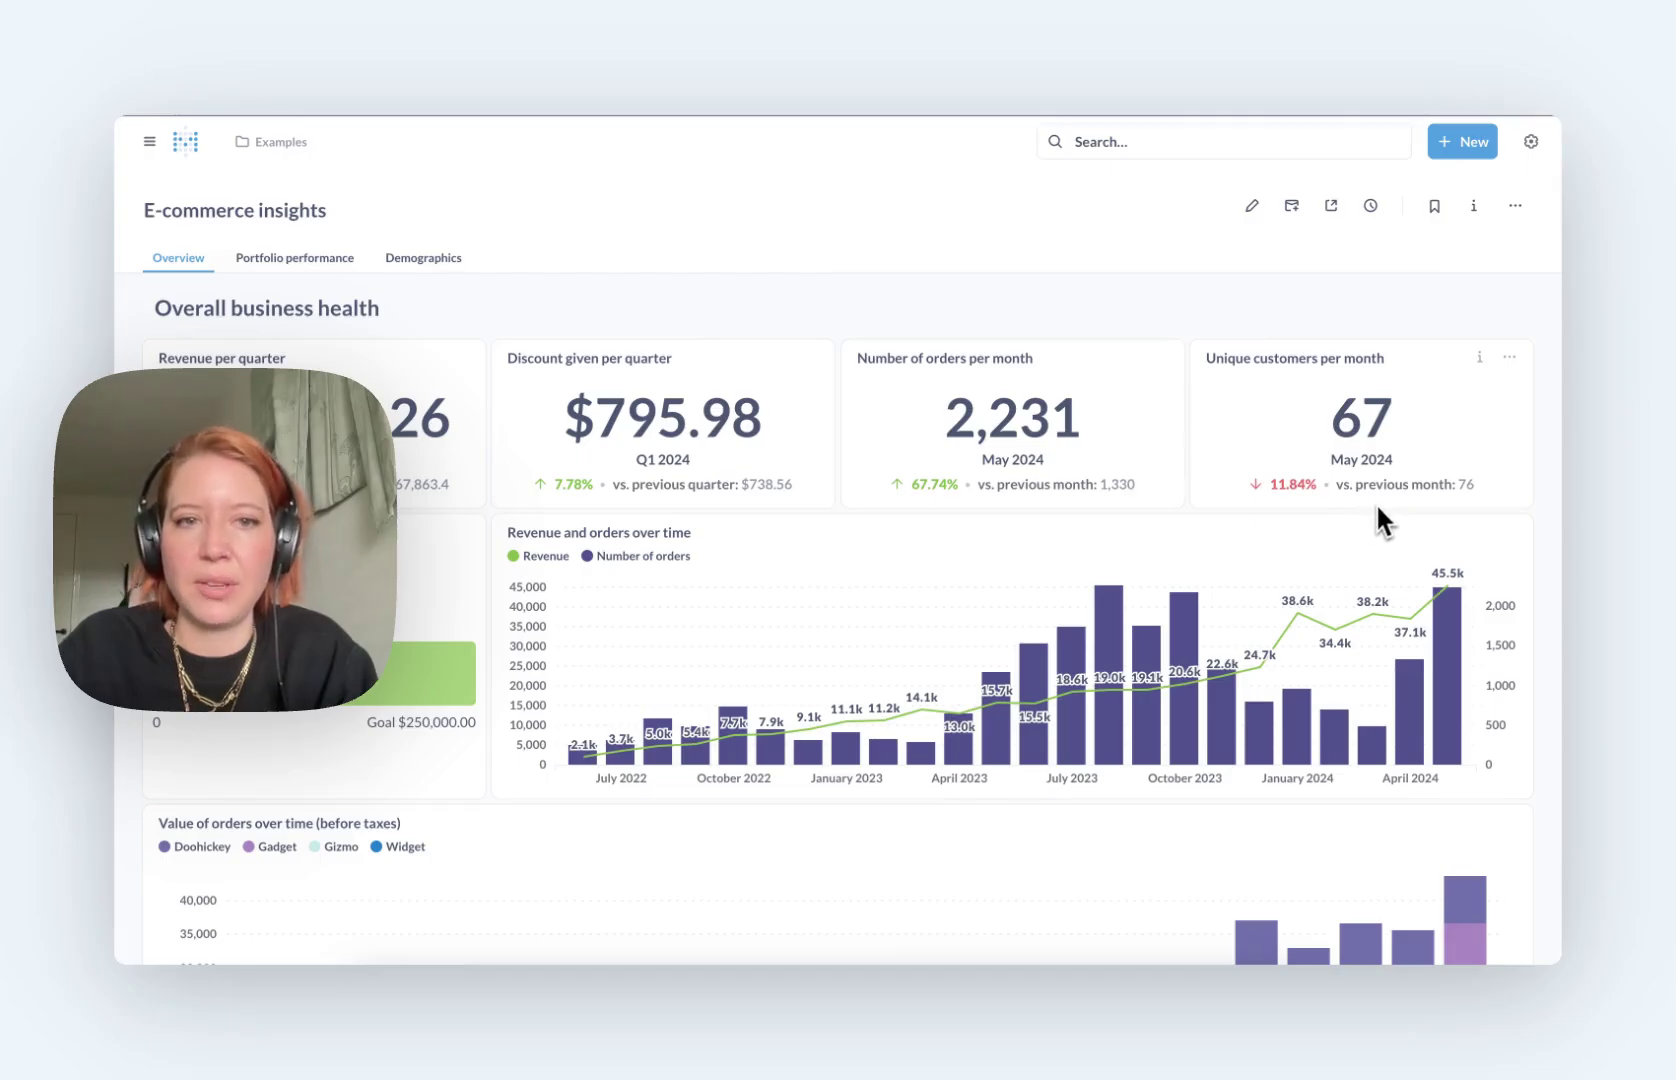
pyautogui.moveTo(1445, 622)
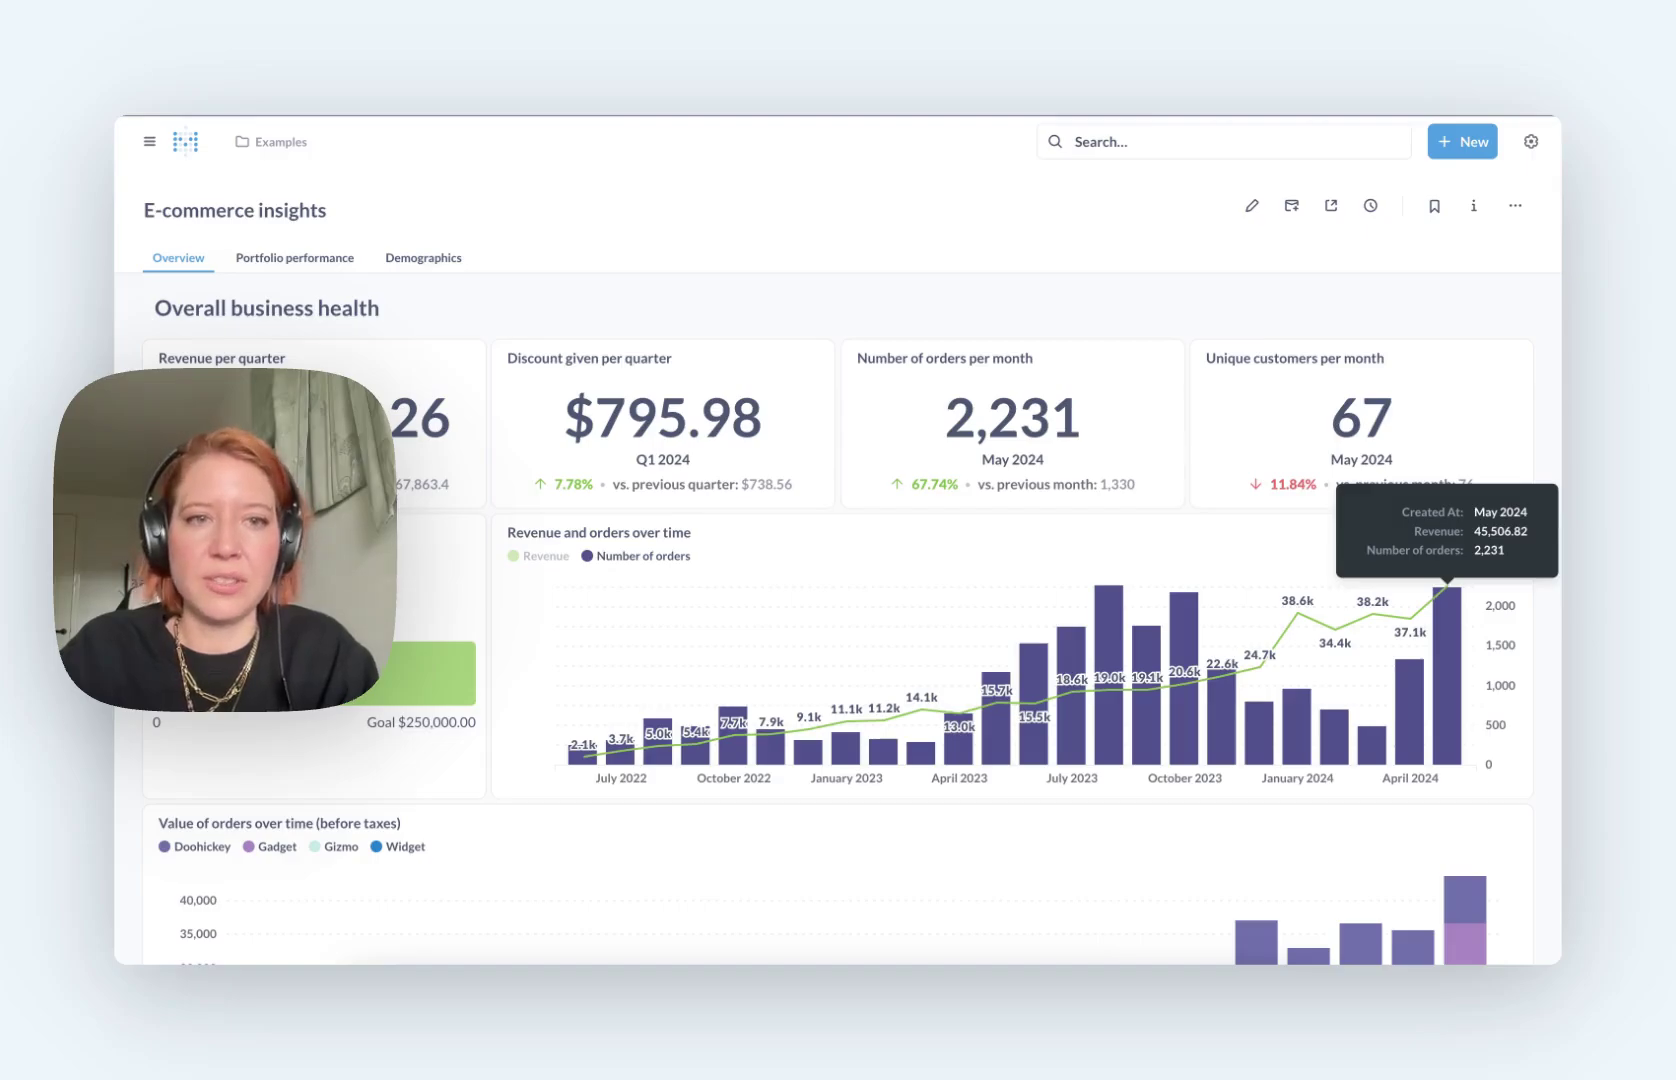
pyautogui.click(1445, 623)
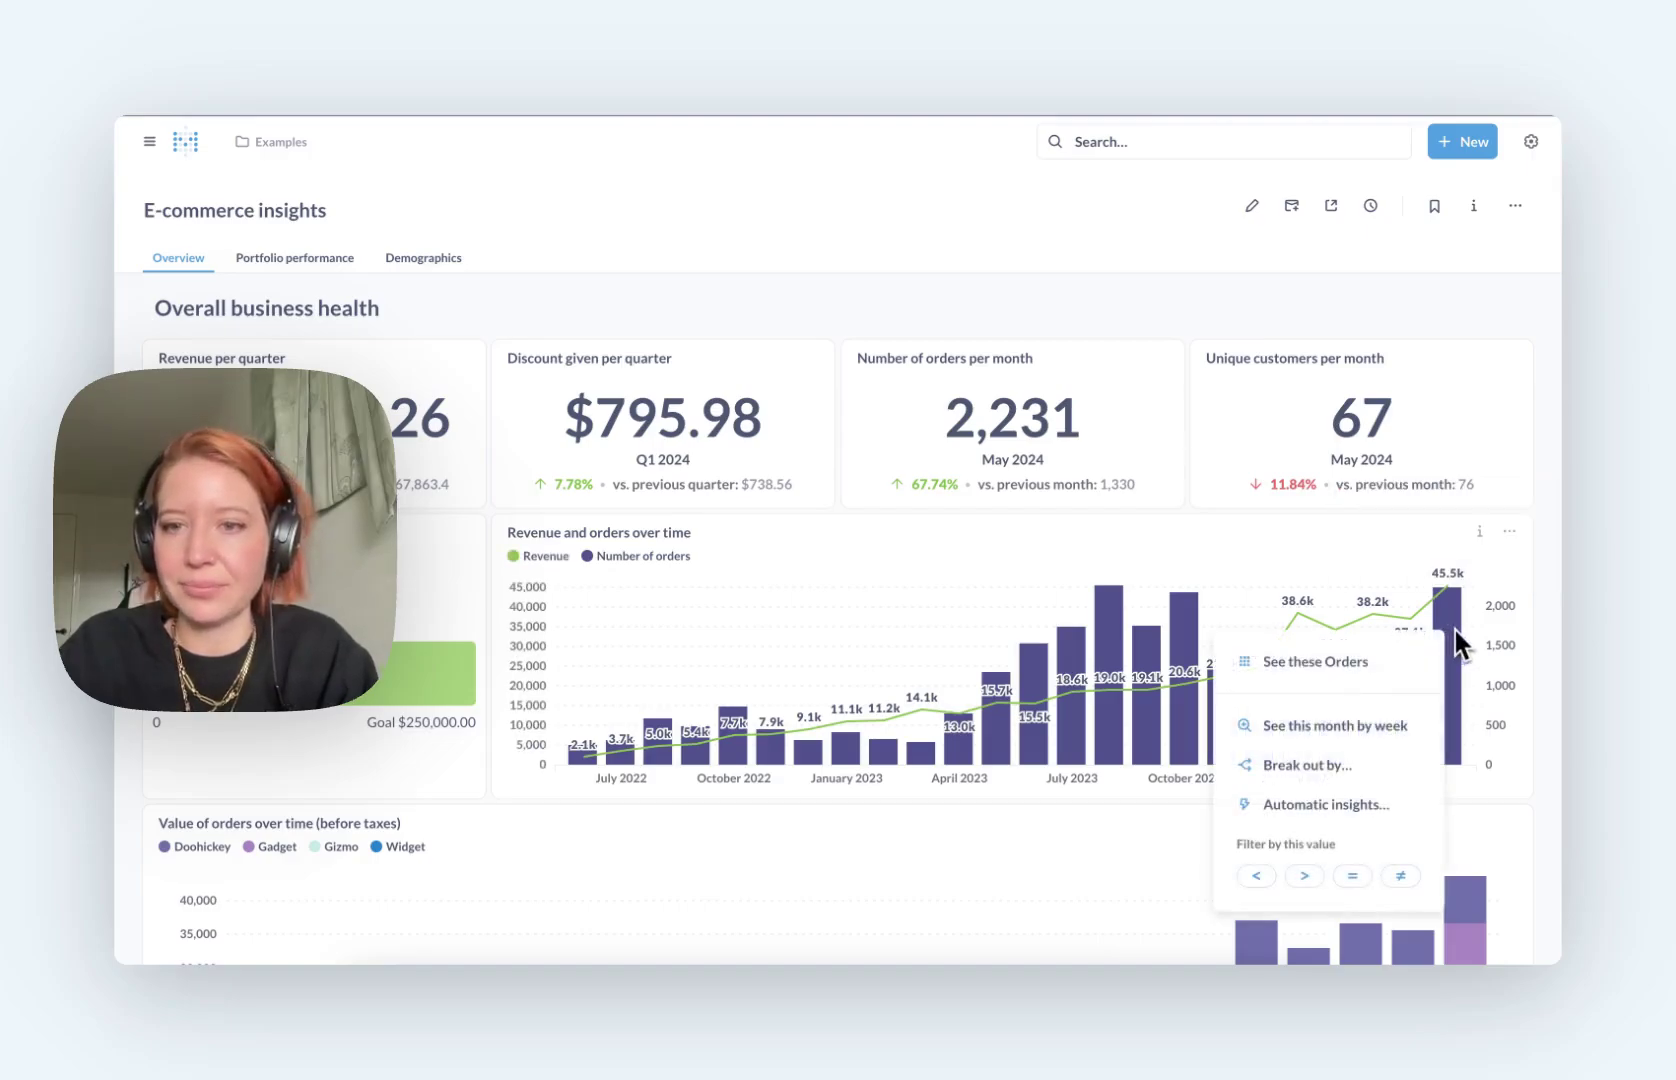
pyautogui.click(1345, 763)
pyautogui.click(1353, 665)
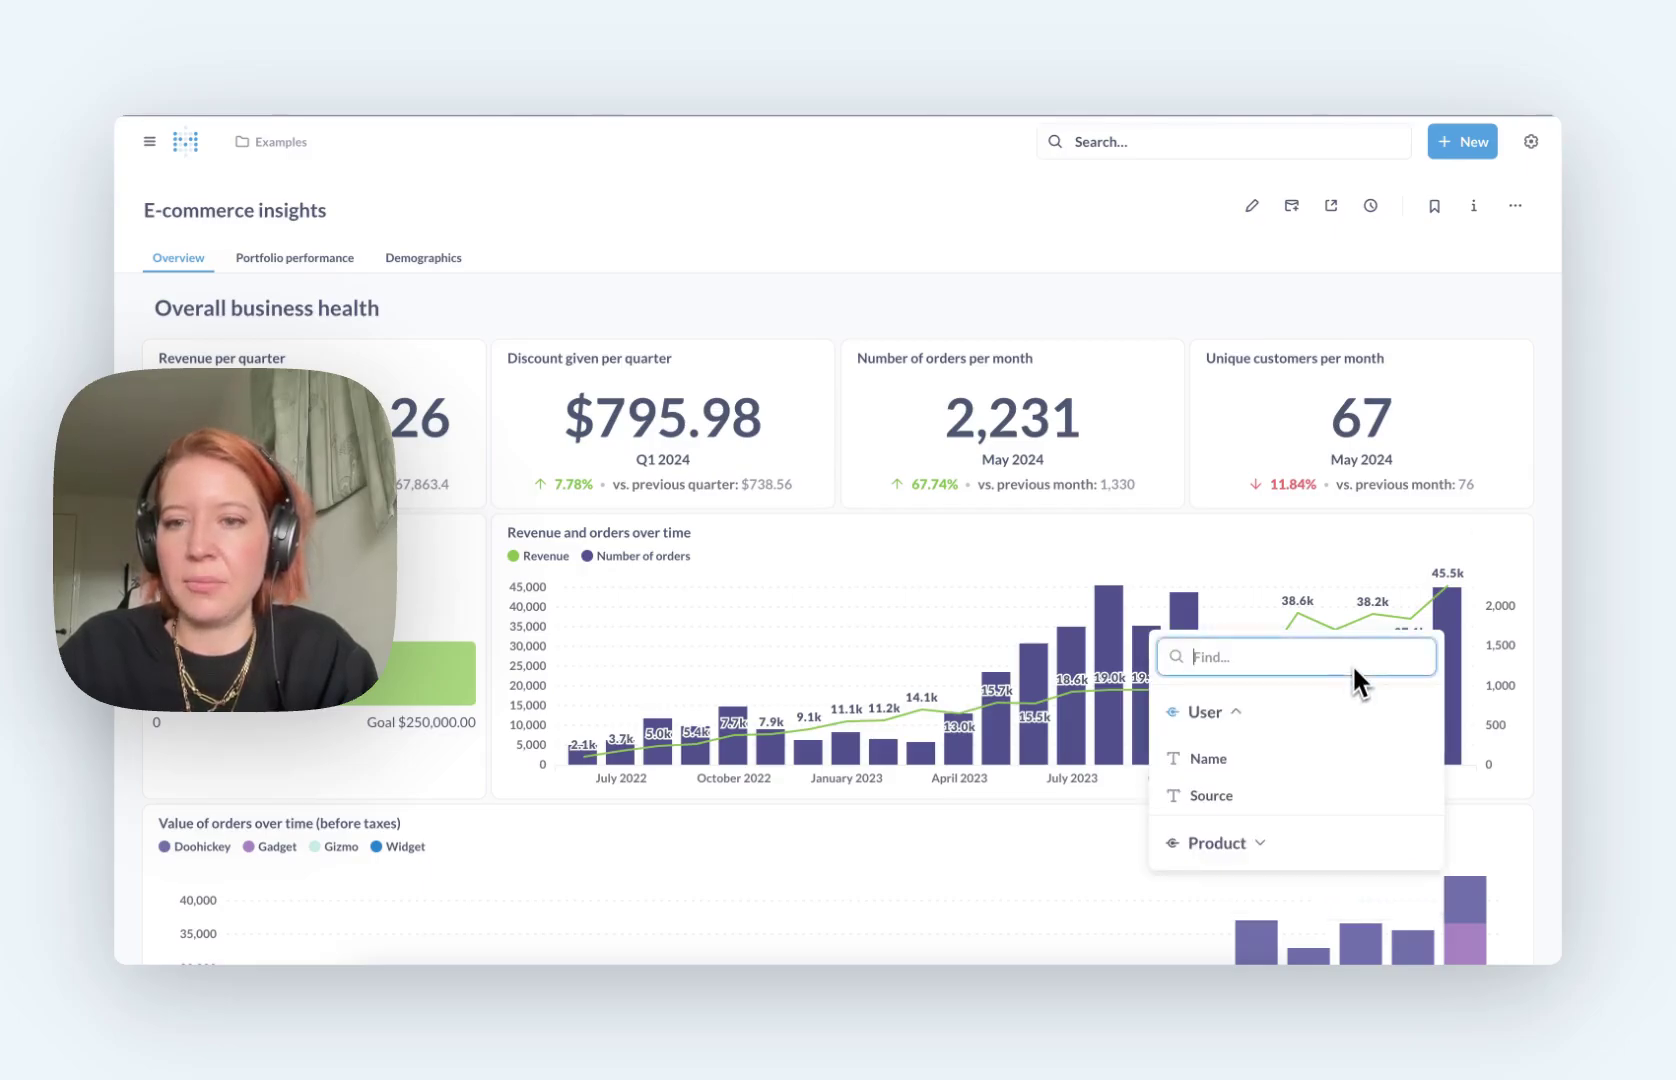
pyautogui.click(1213, 842)
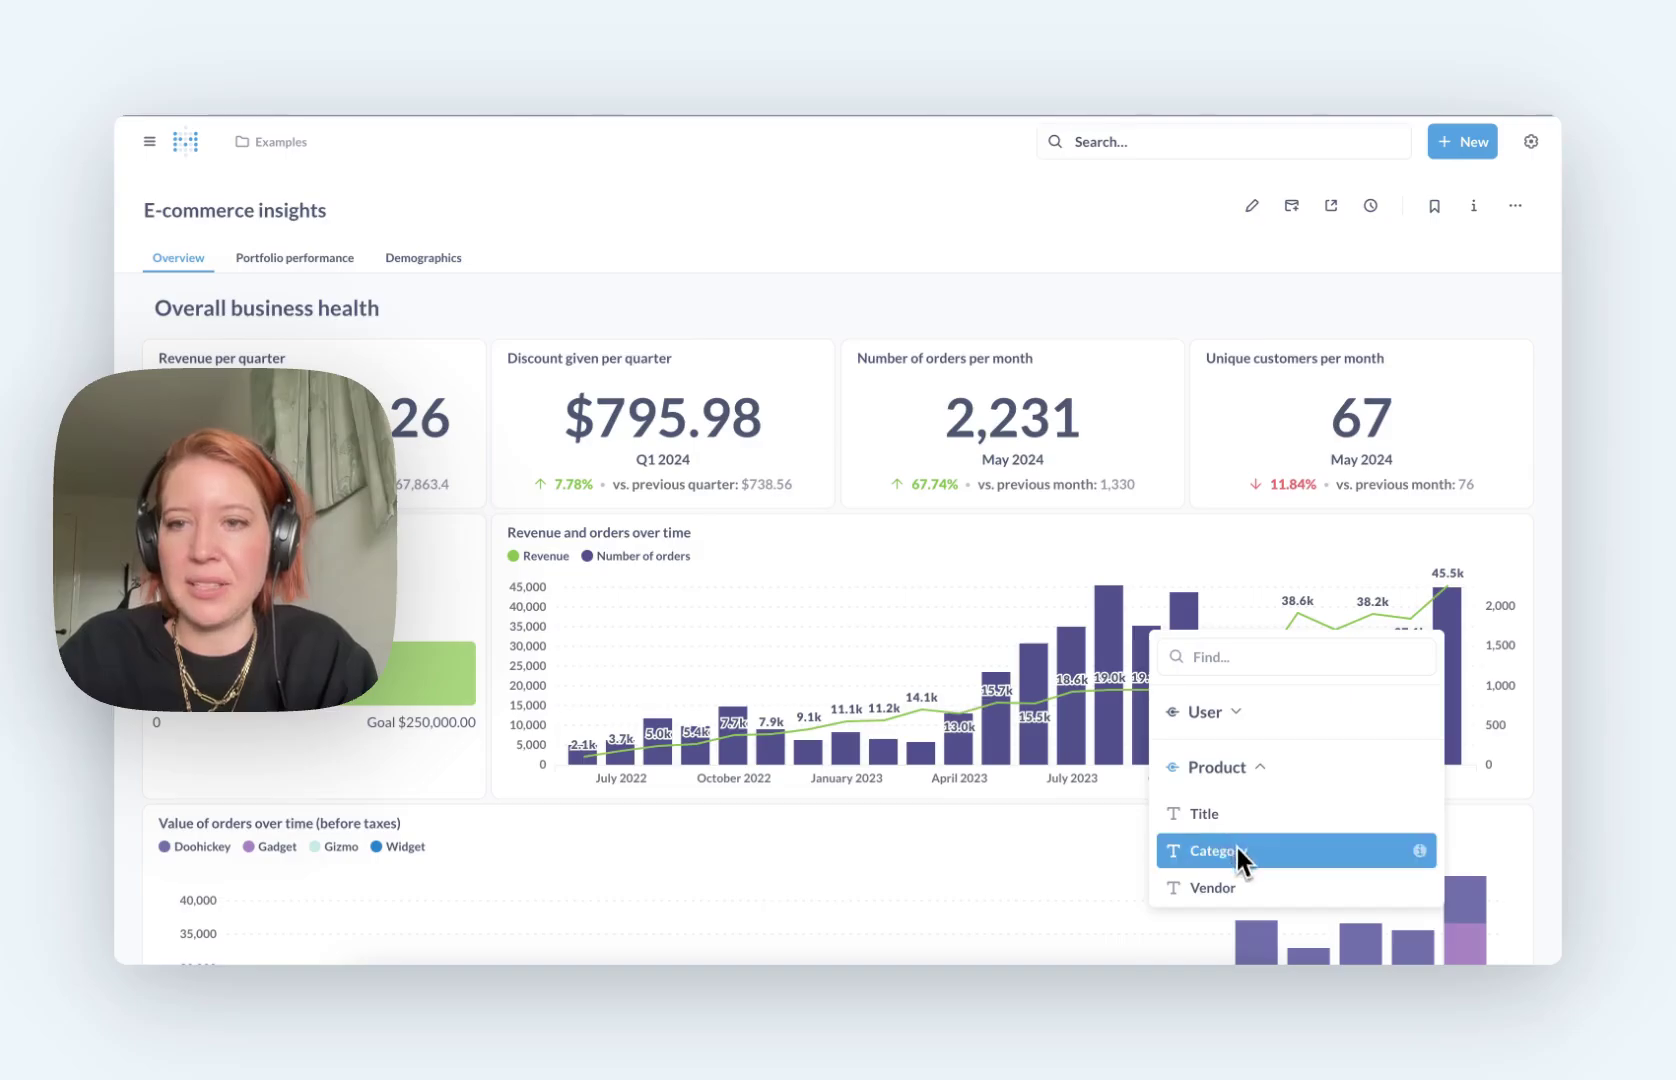
pyautogui.click(1235, 848)
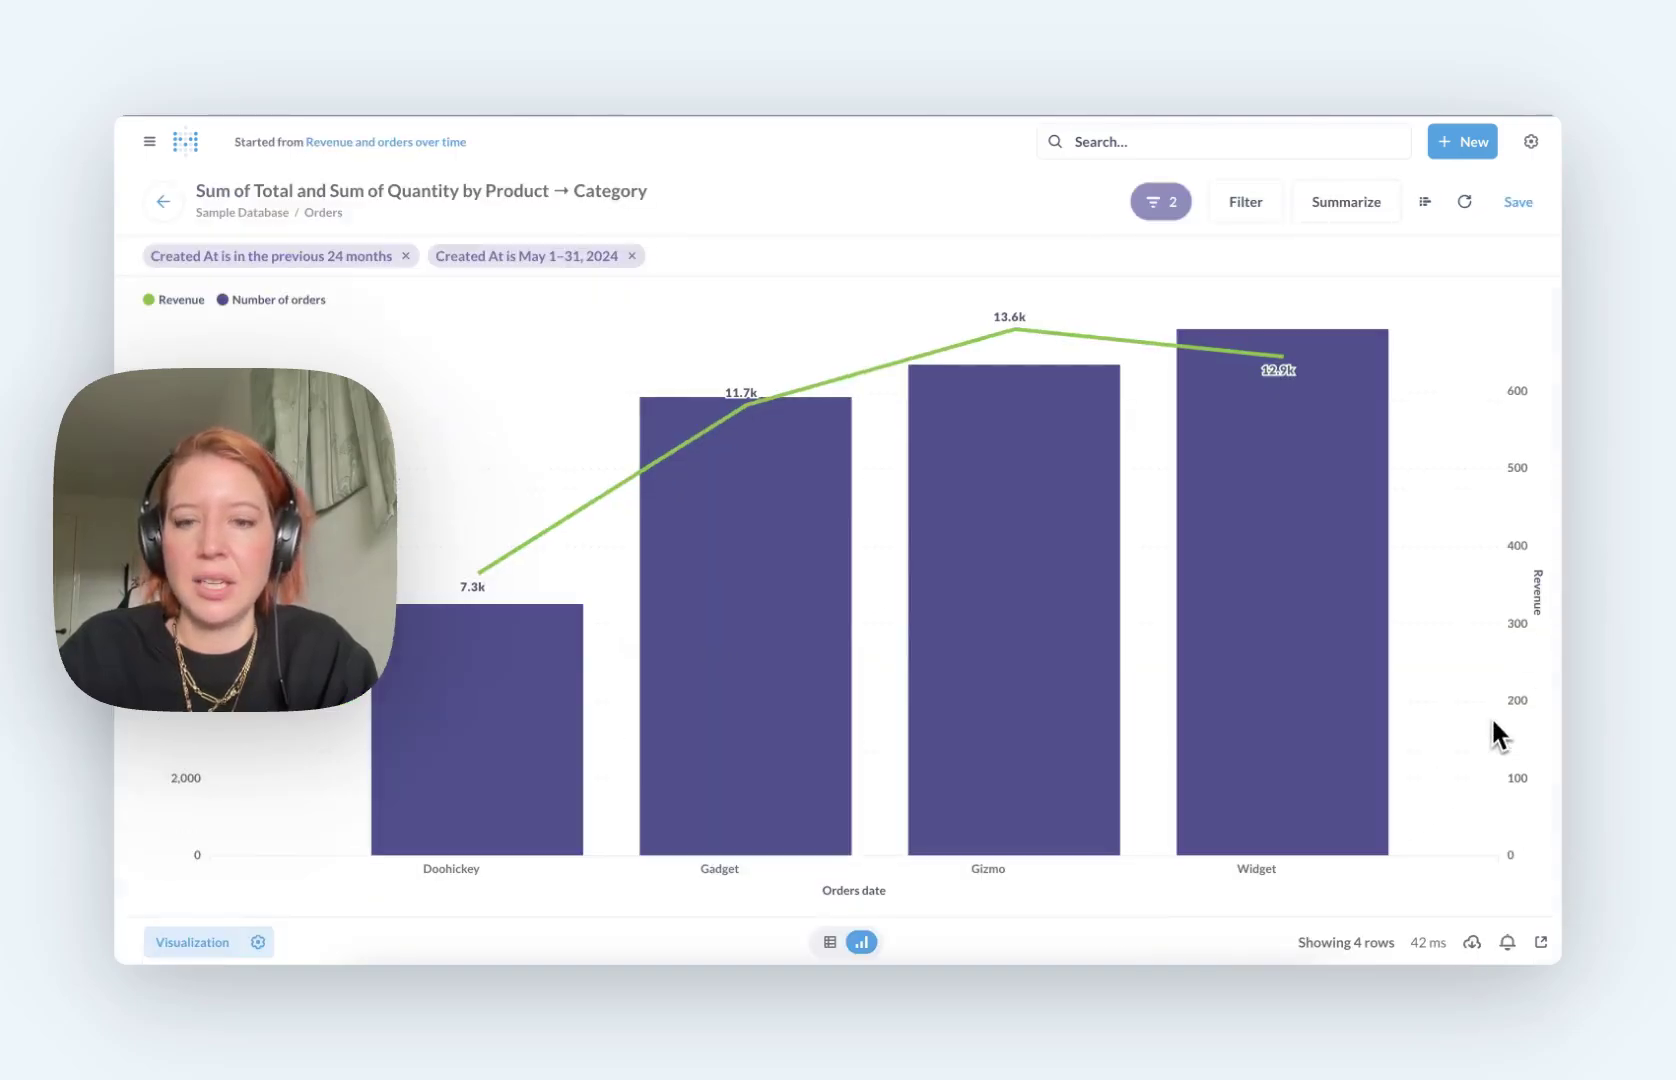
pyautogui.moveTo(1267, 760)
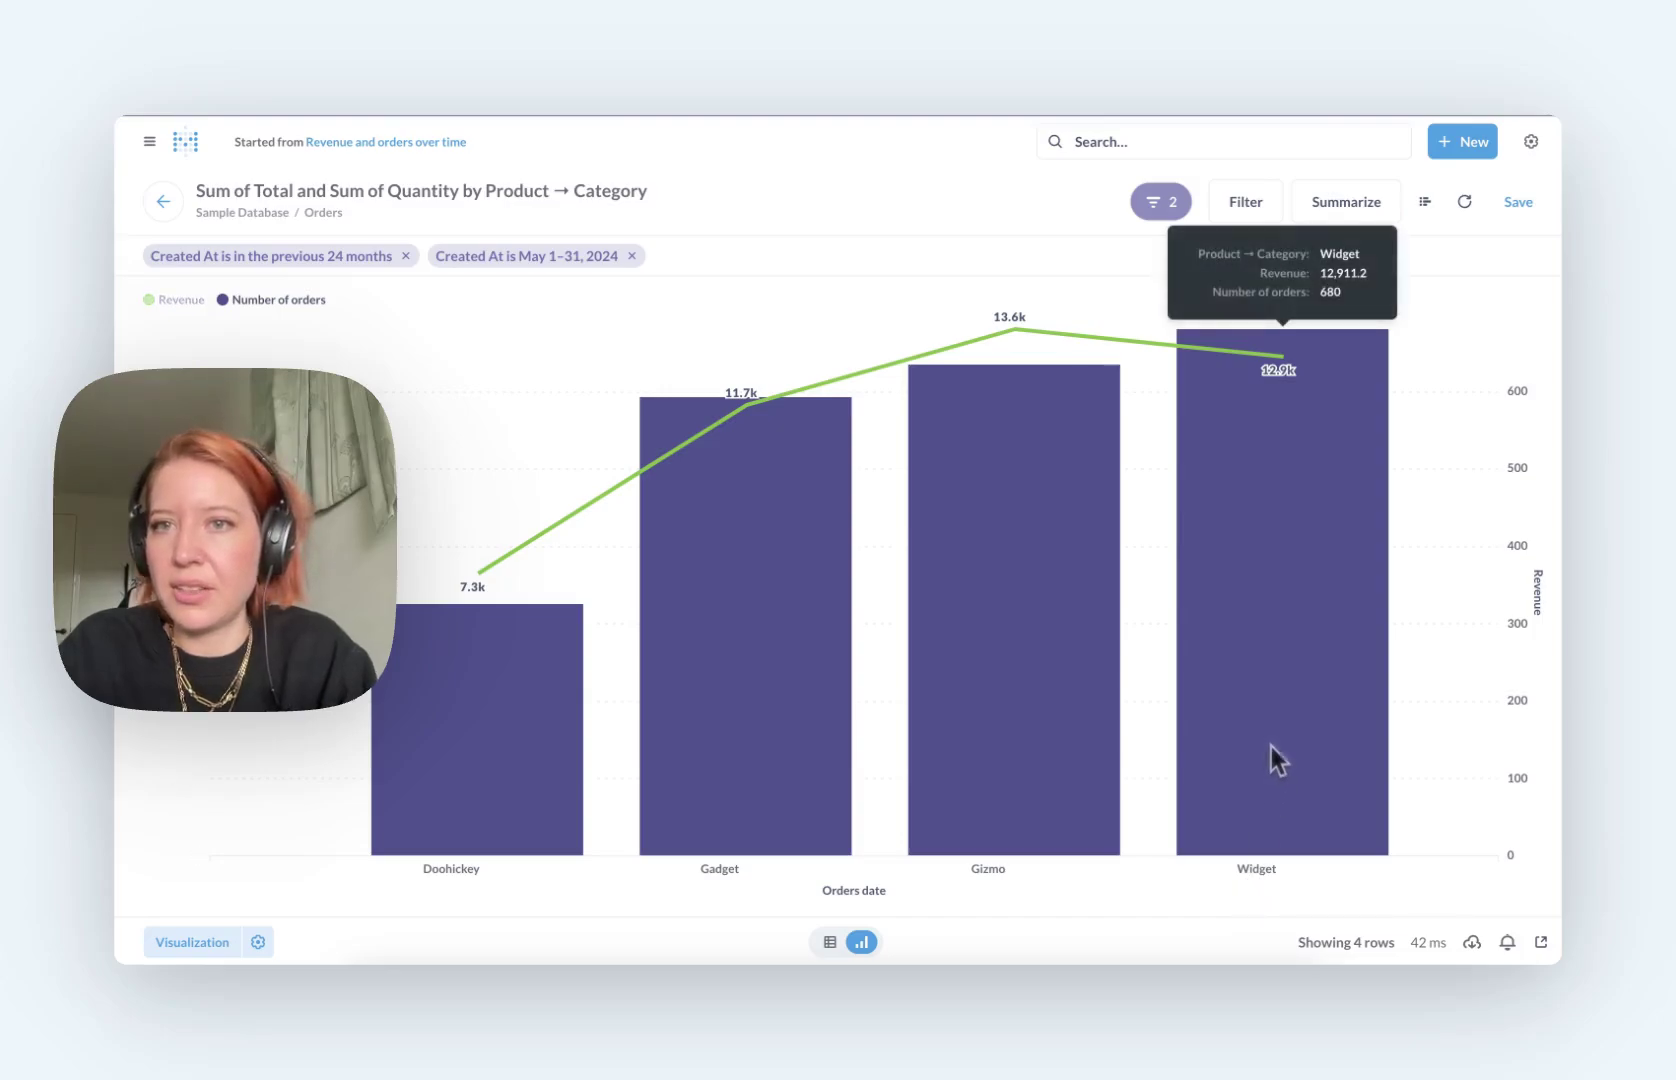
pyautogui.moveTo(1030, 440)
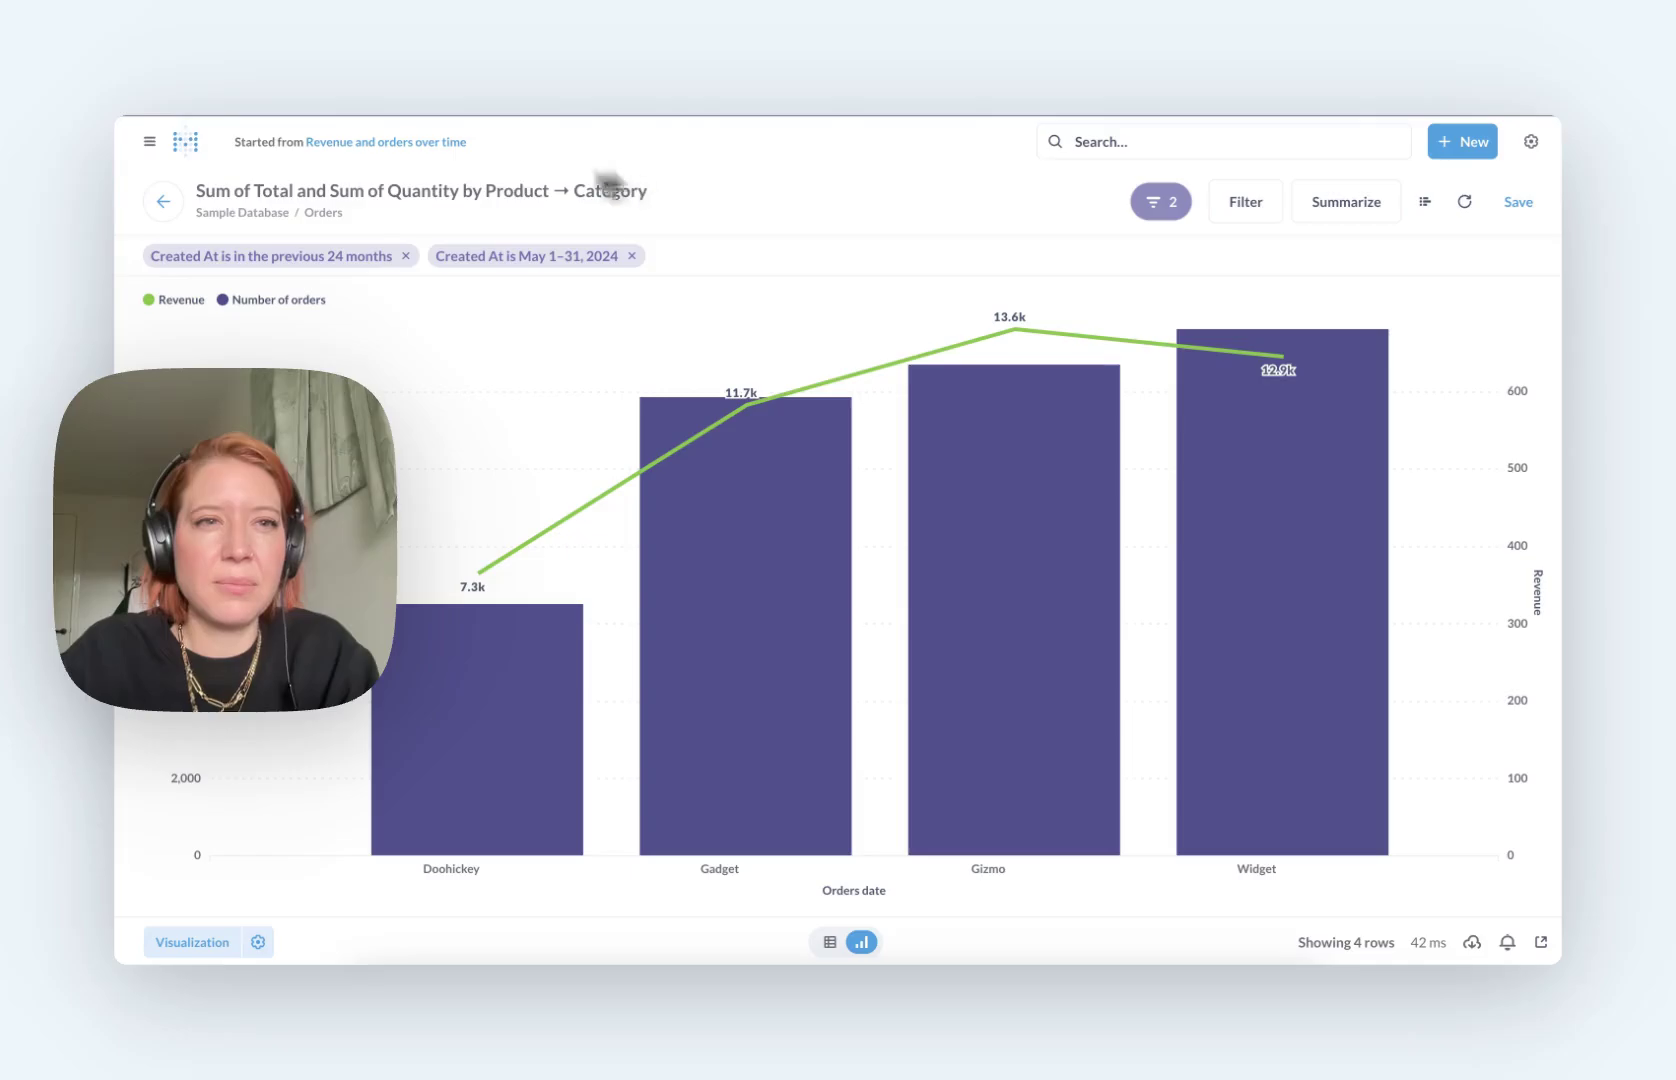
pyautogui.click(163, 203)
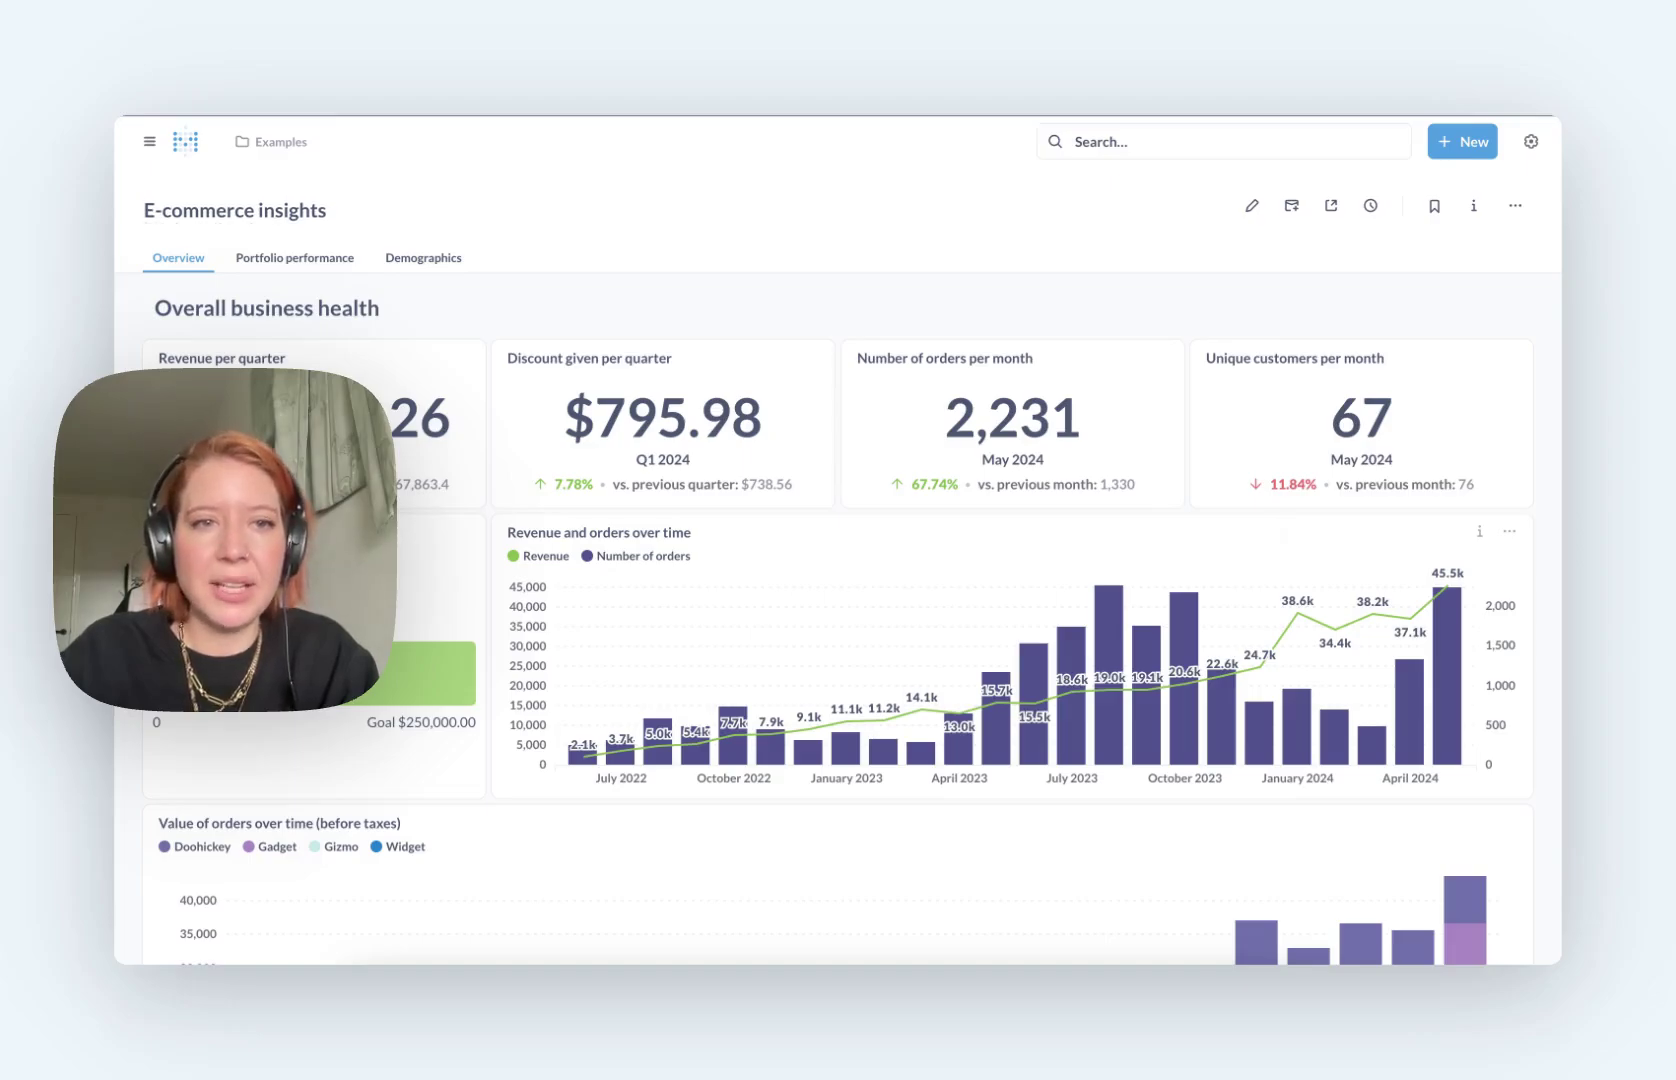
# Step: Start an email subscription for the dashboard and add a matching internal user as recipient
pyautogui.click(1291, 206)
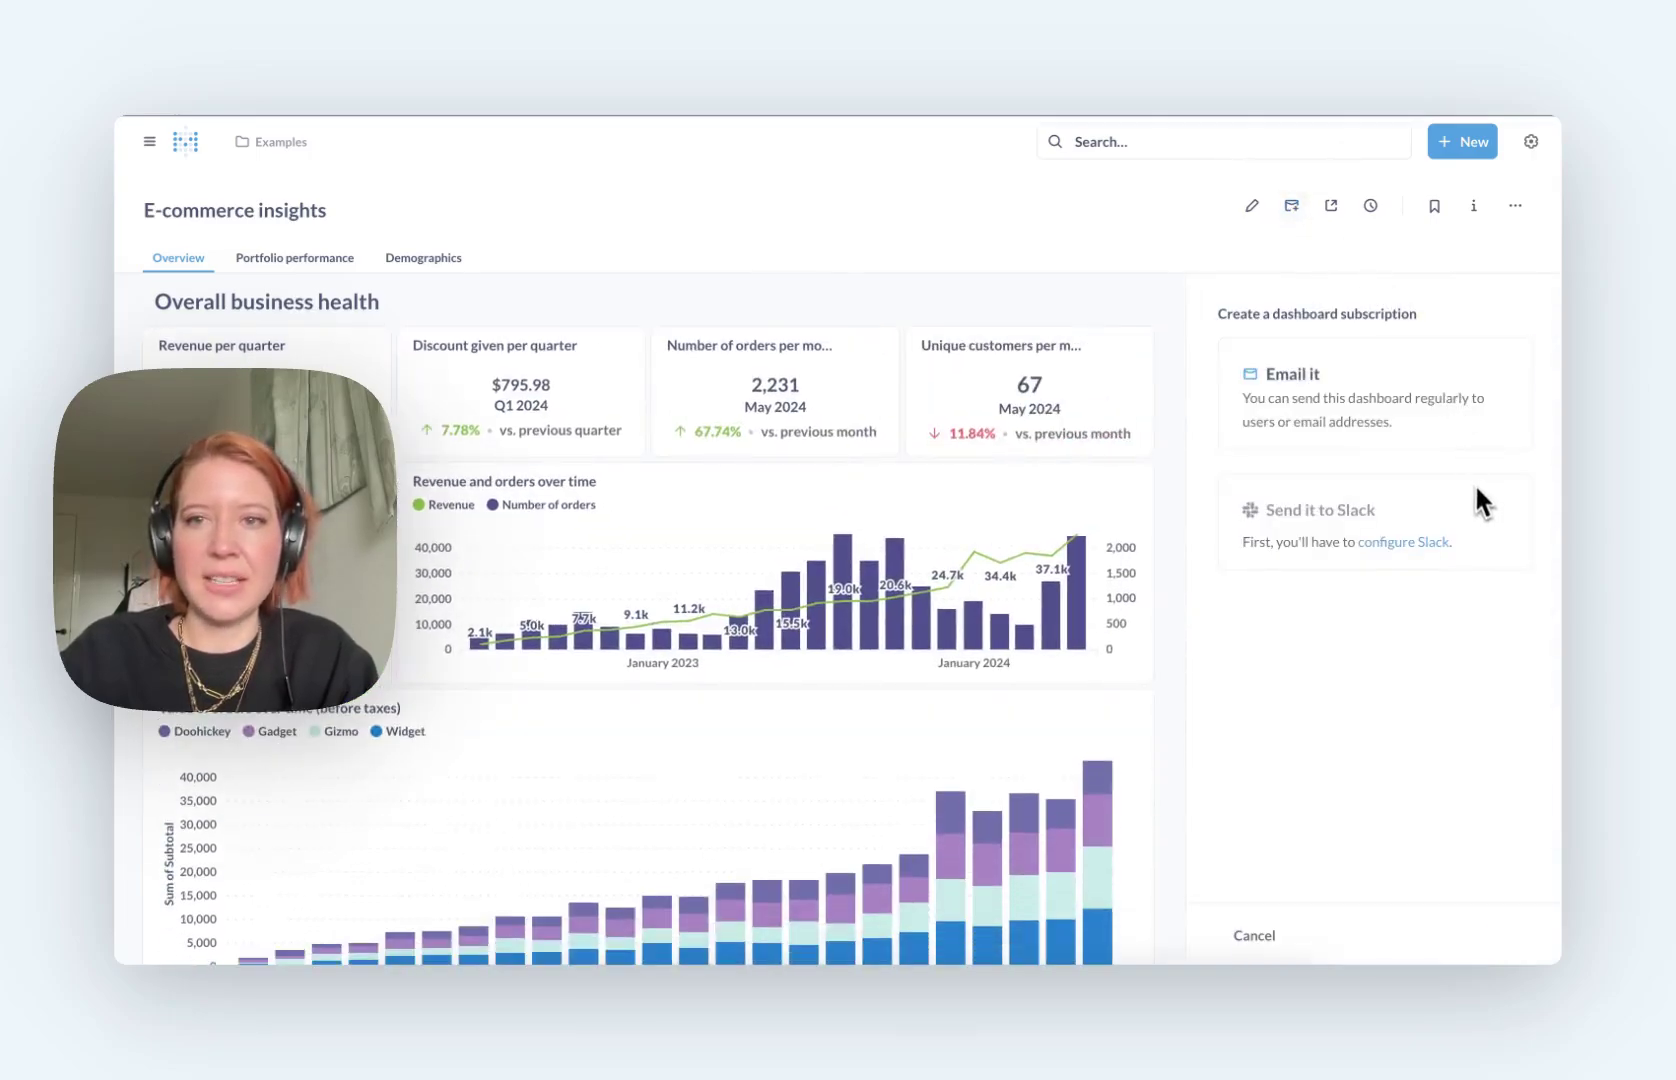
pyautogui.click(1447, 385)
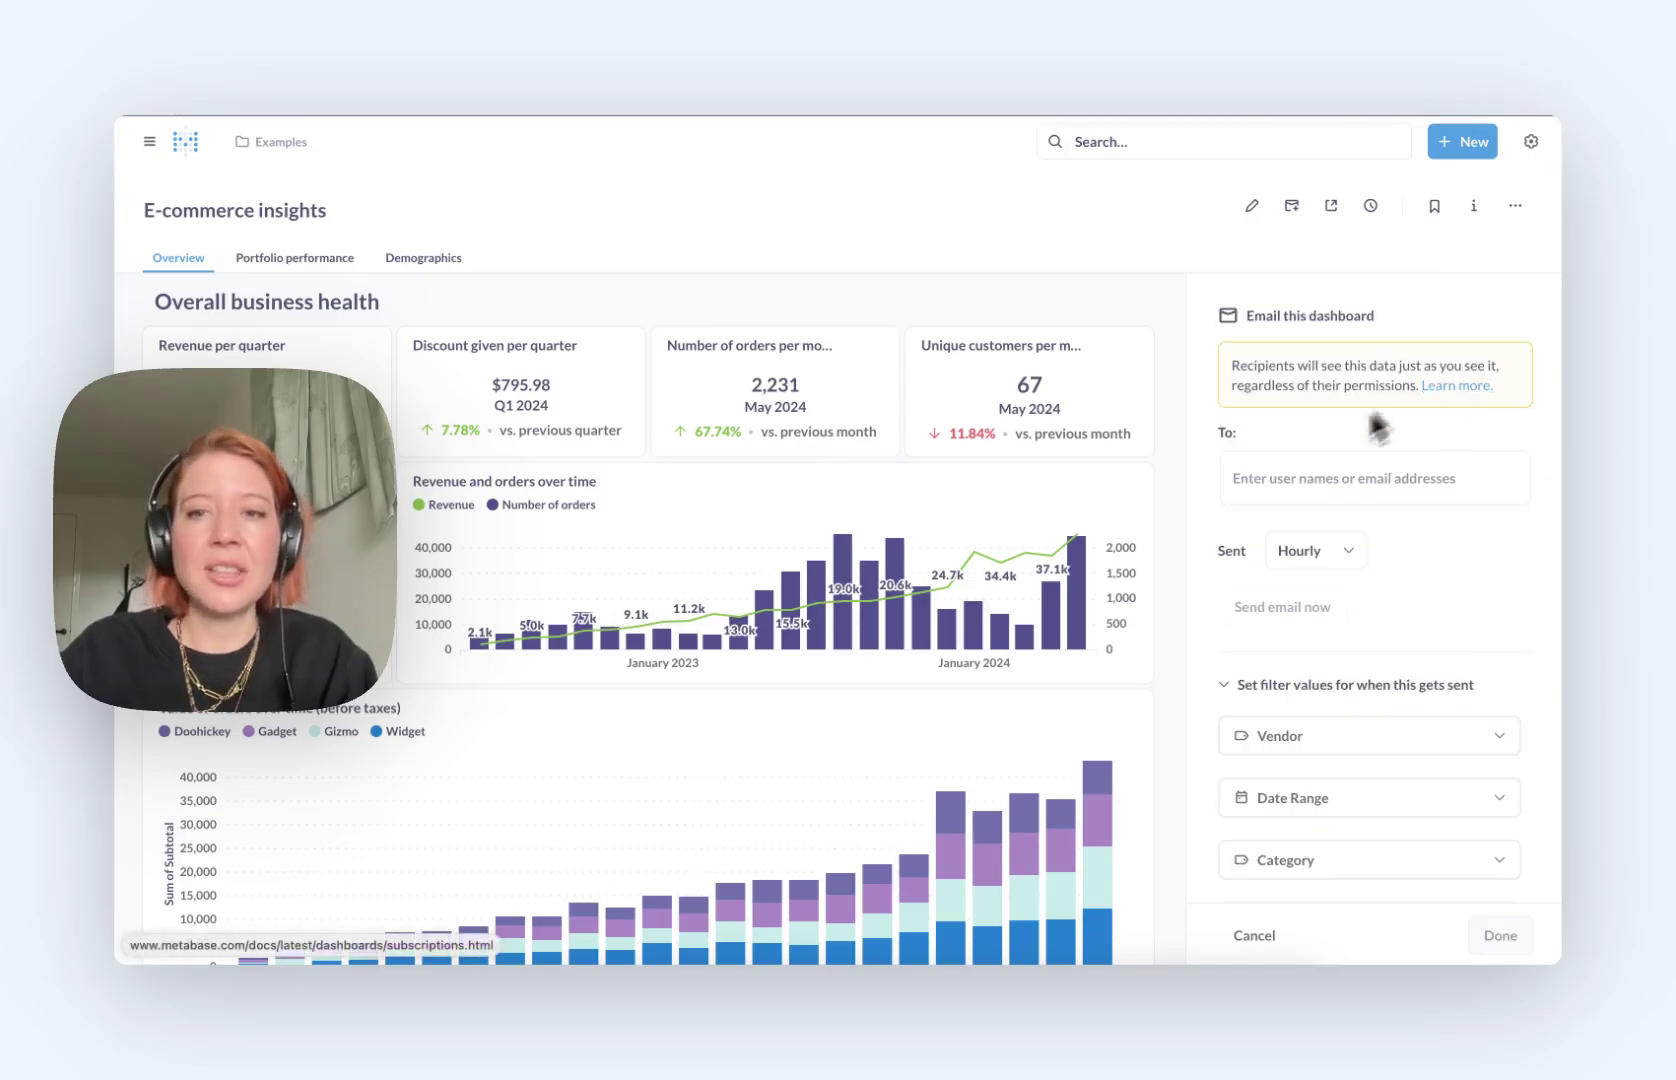
pyautogui.click(1298, 478)
pyautogui.write('jess')
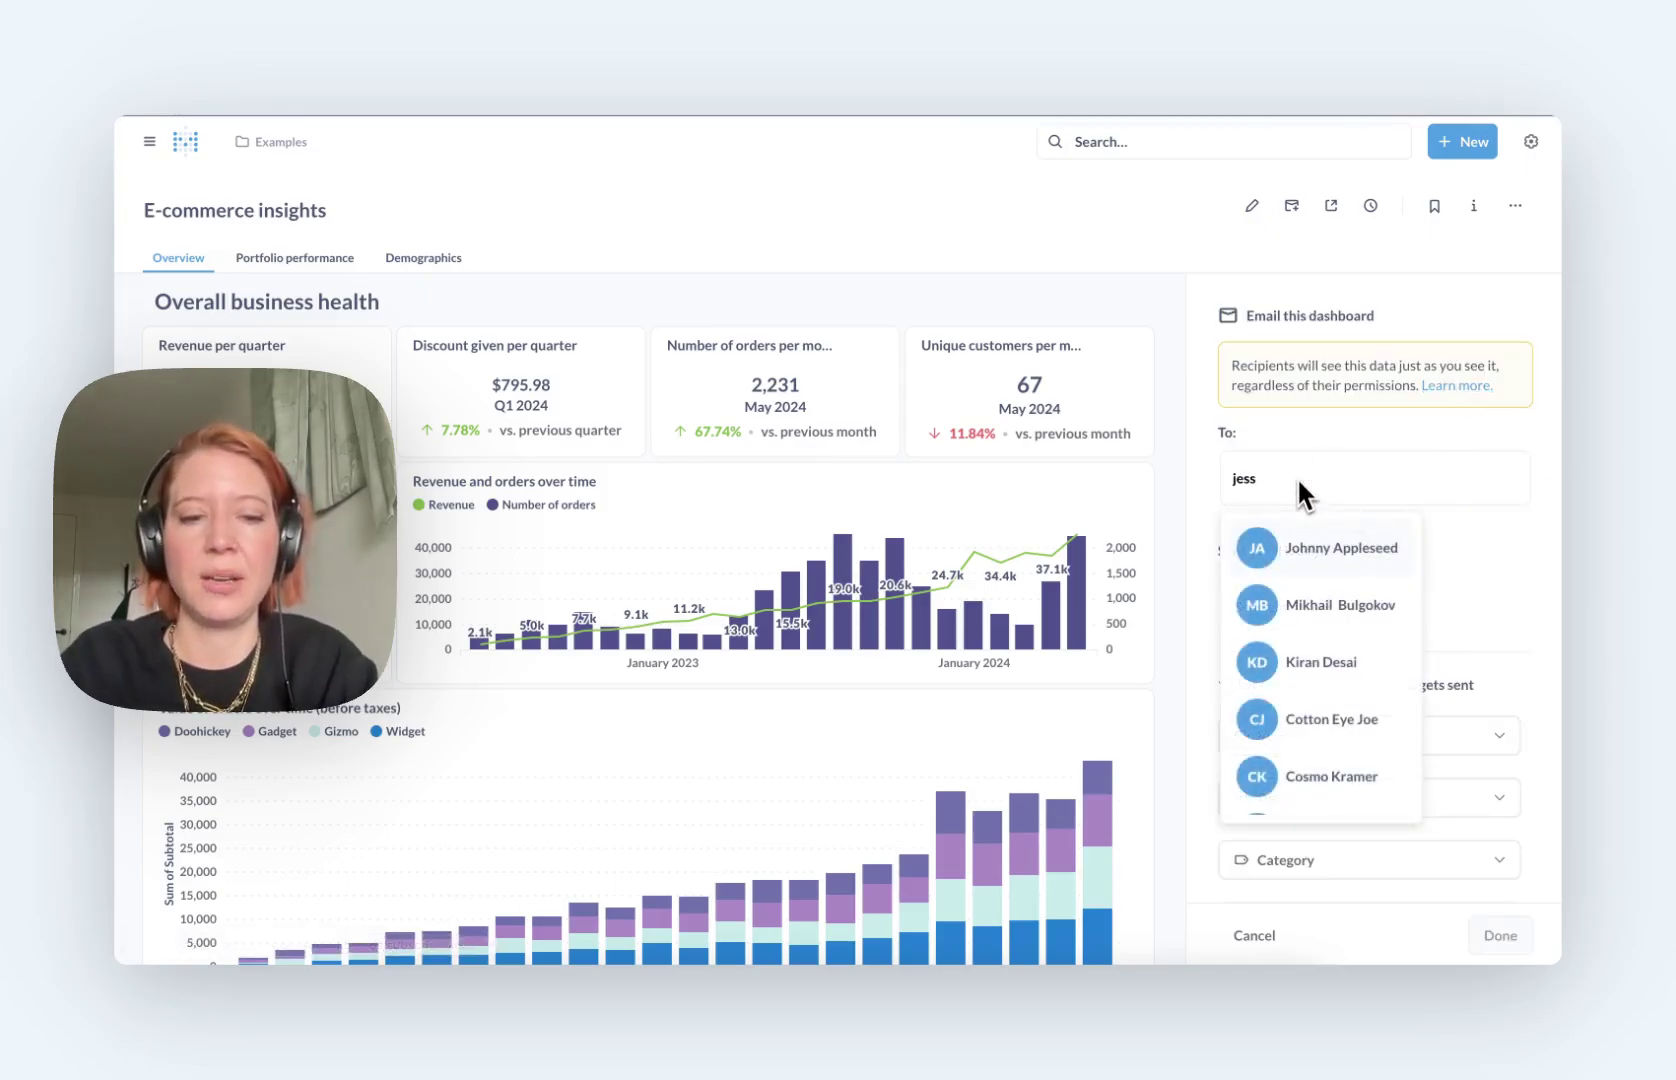
pyautogui.scroll(-3, 1388, 590)
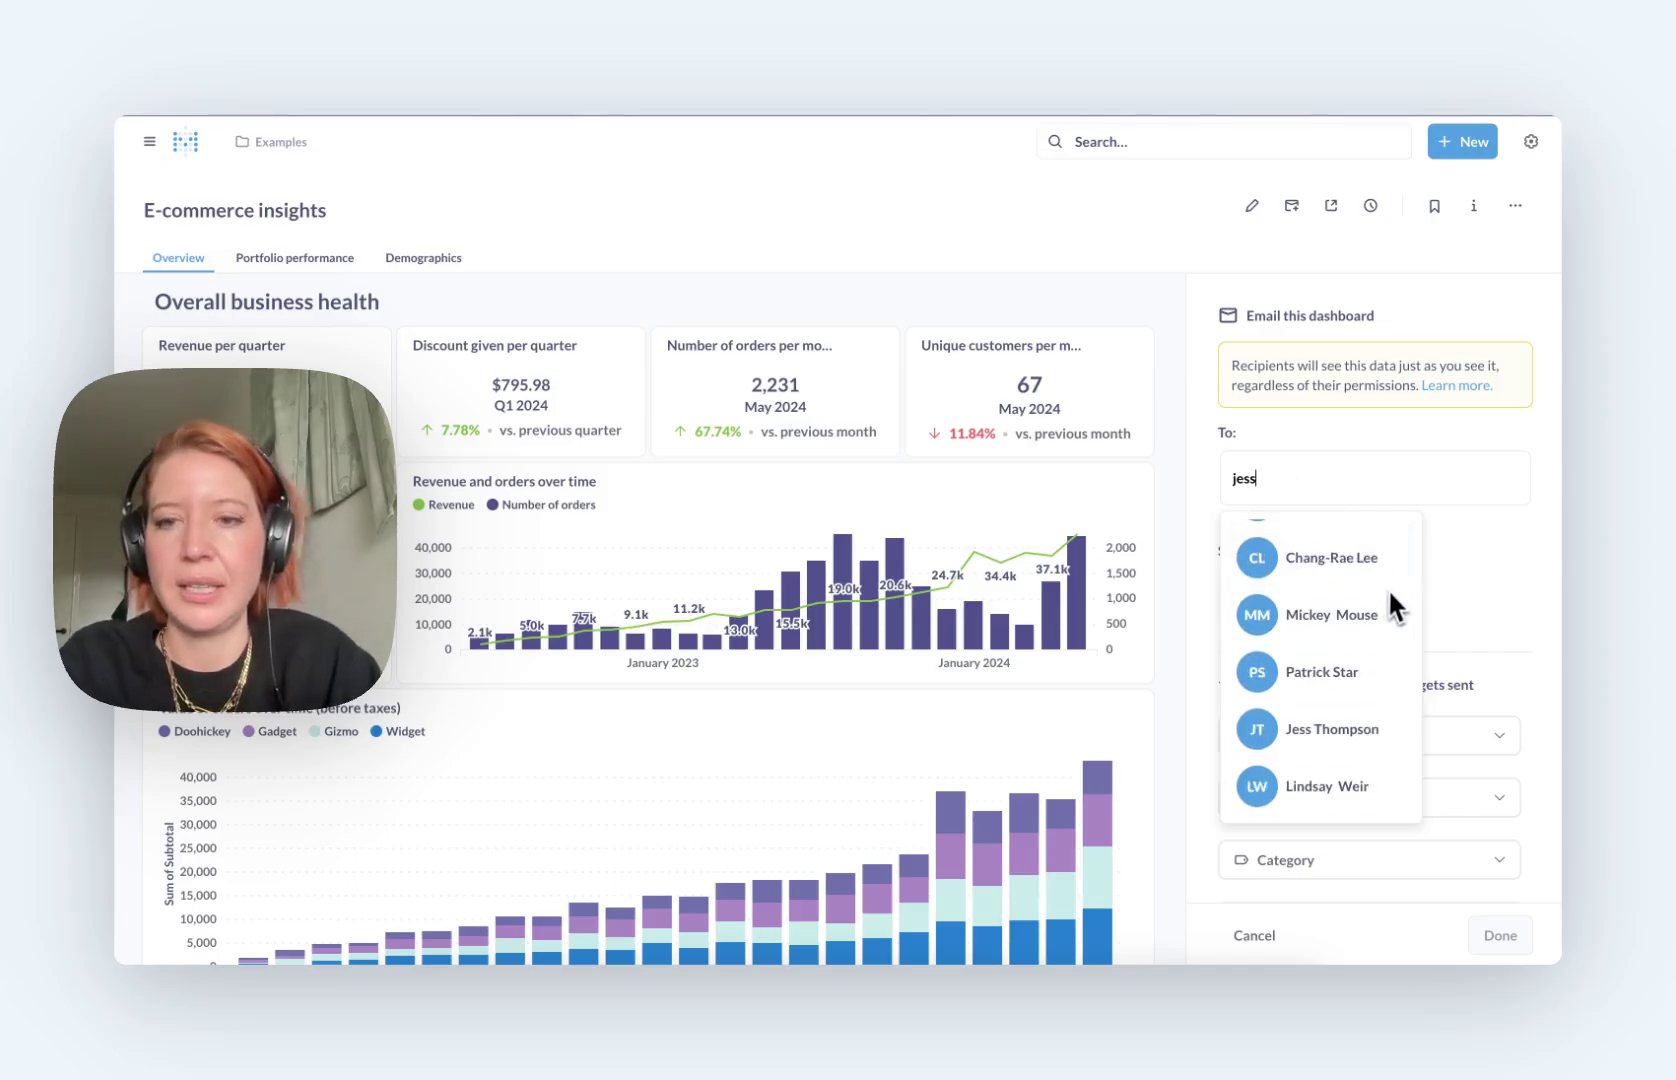
pyautogui.click(1305, 725)
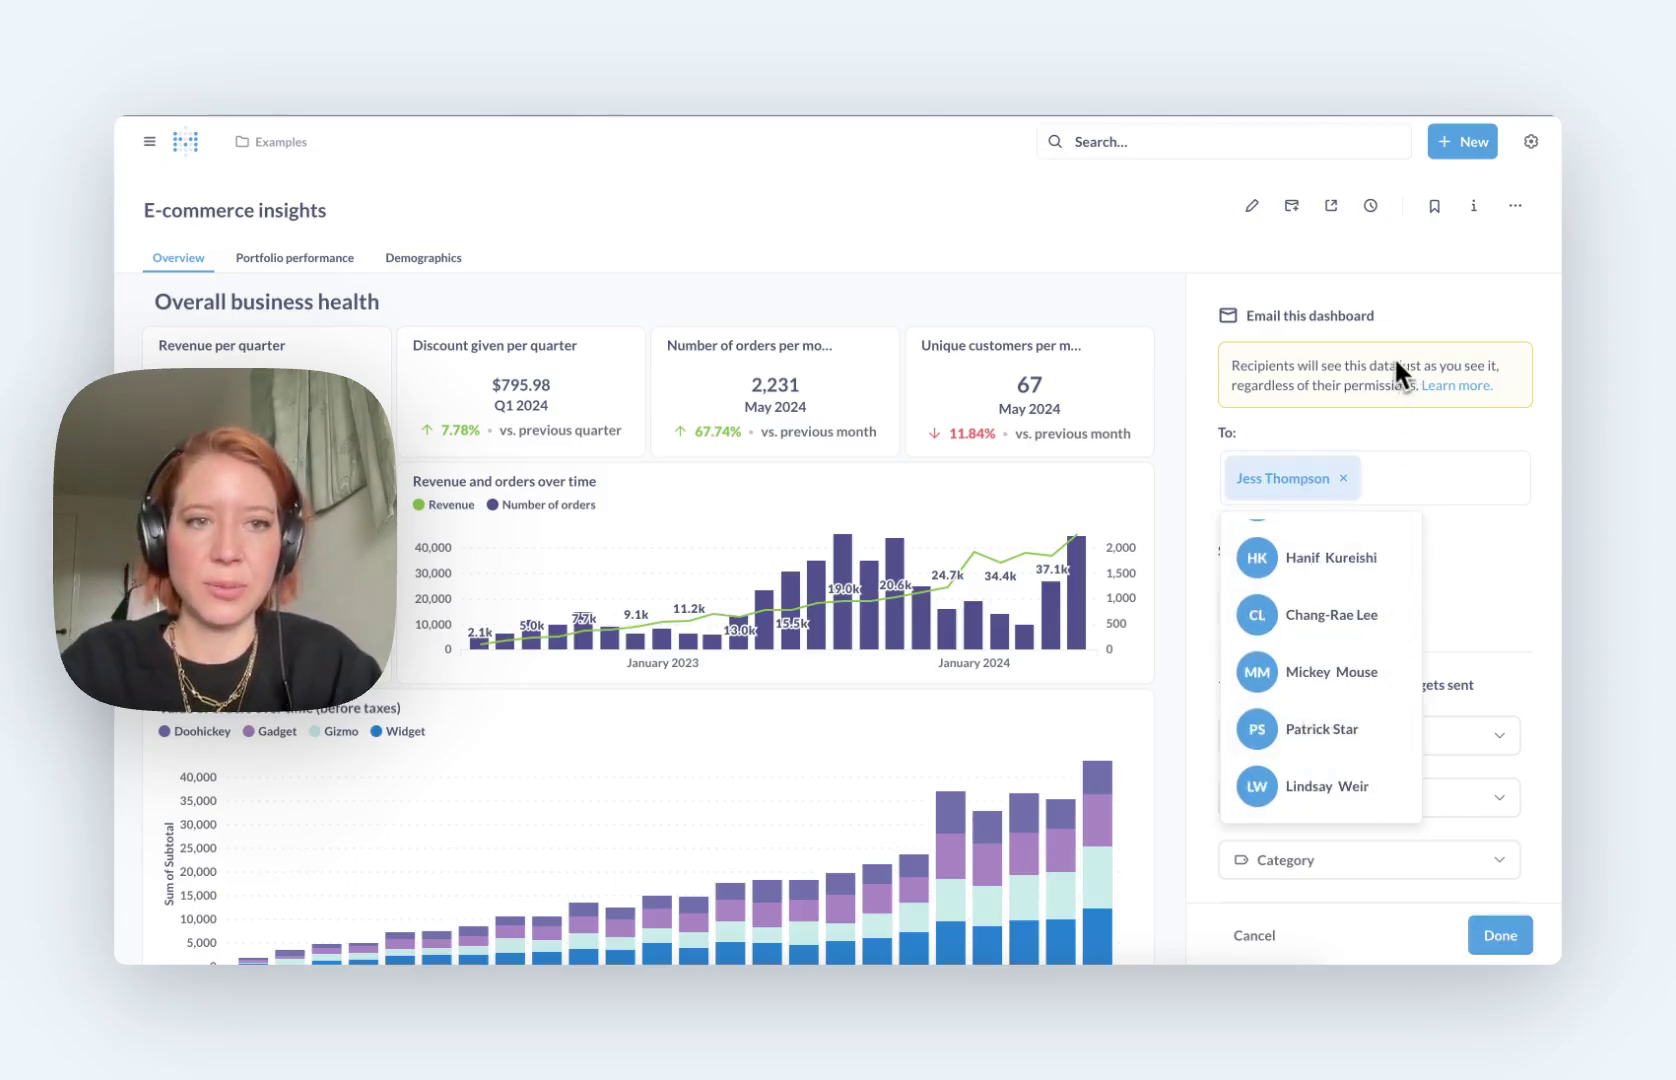
# Step: Add an external e-mail address as a second recipient and save the hourly subscription
pyautogui.click(1332, 432)
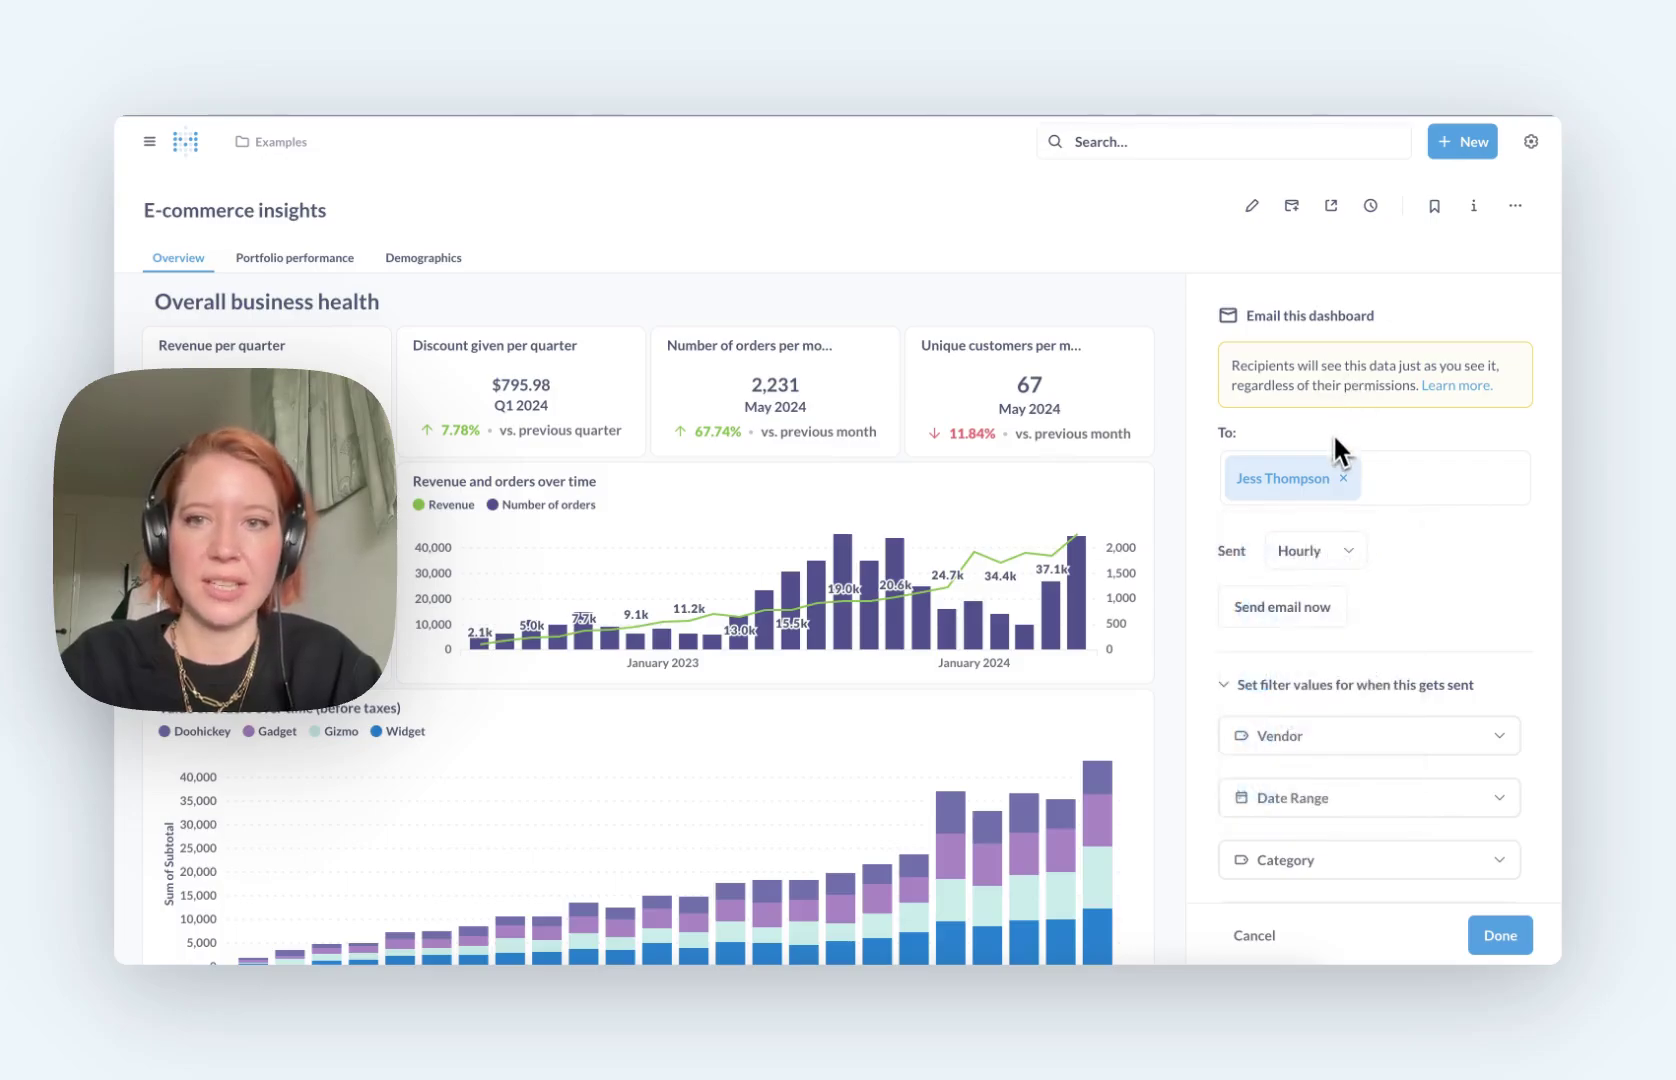
pyautogui.click(1428, 469)
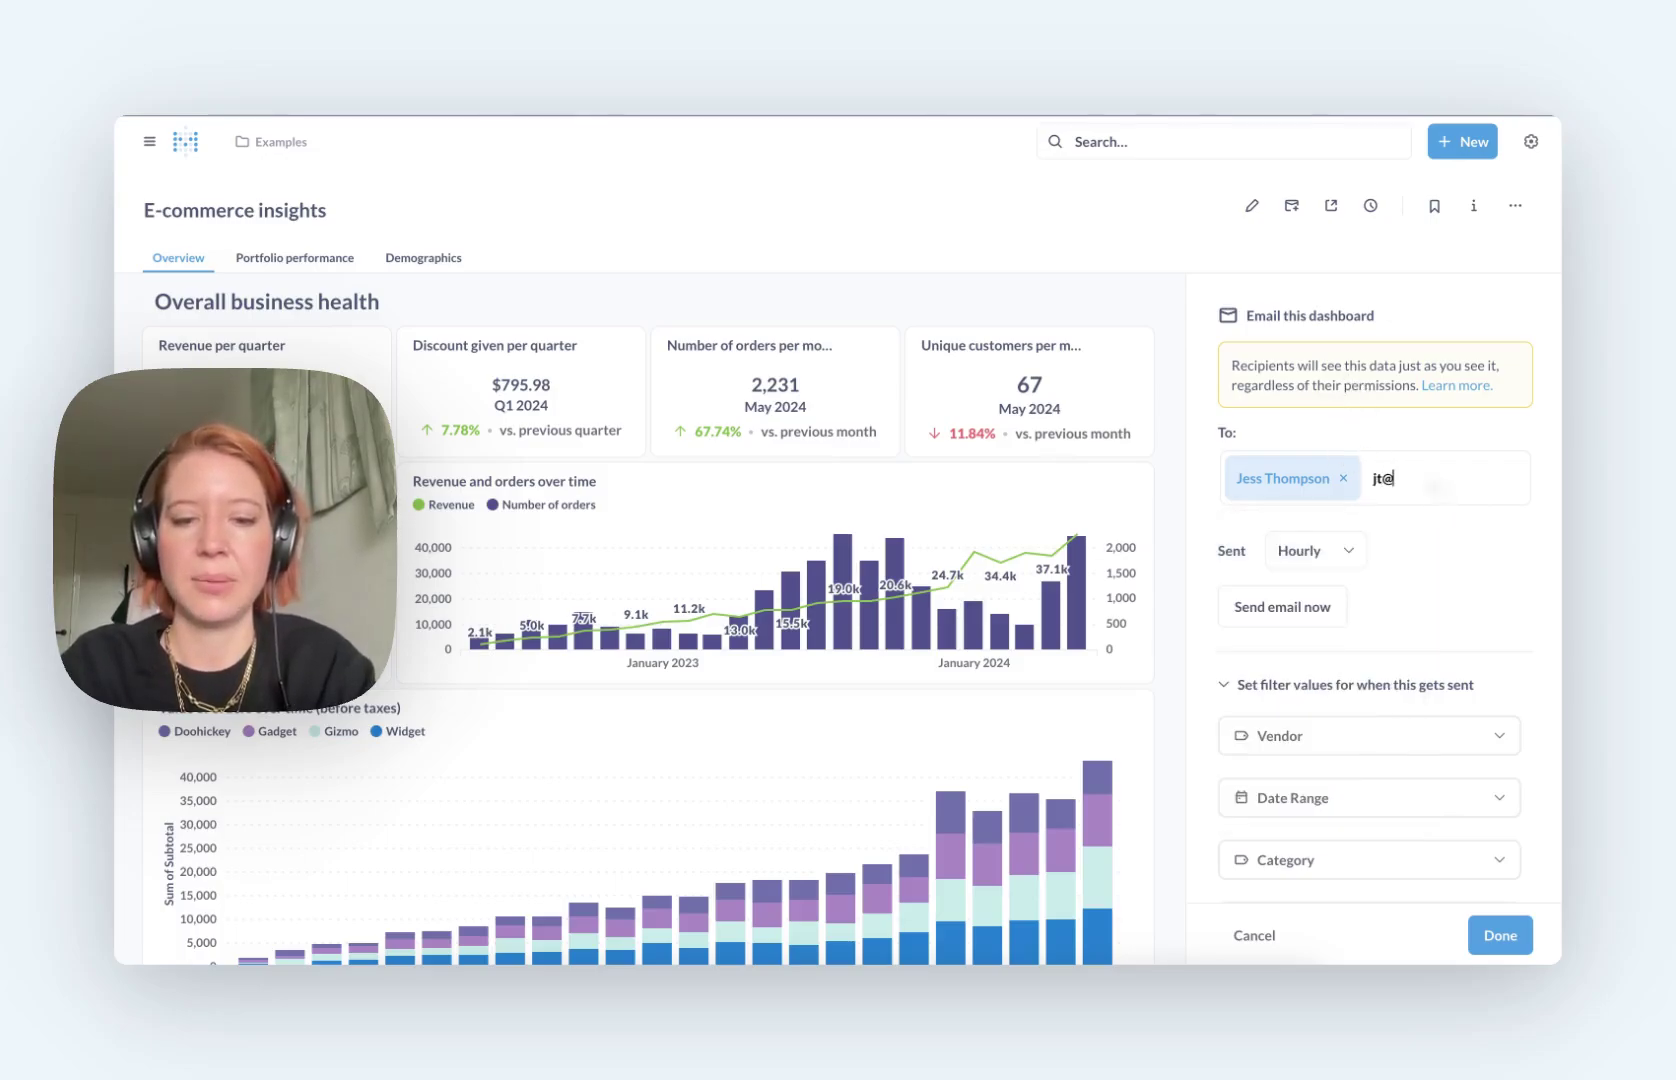
pyautogui.press('Return')
pyautogui.click(1529, 588)
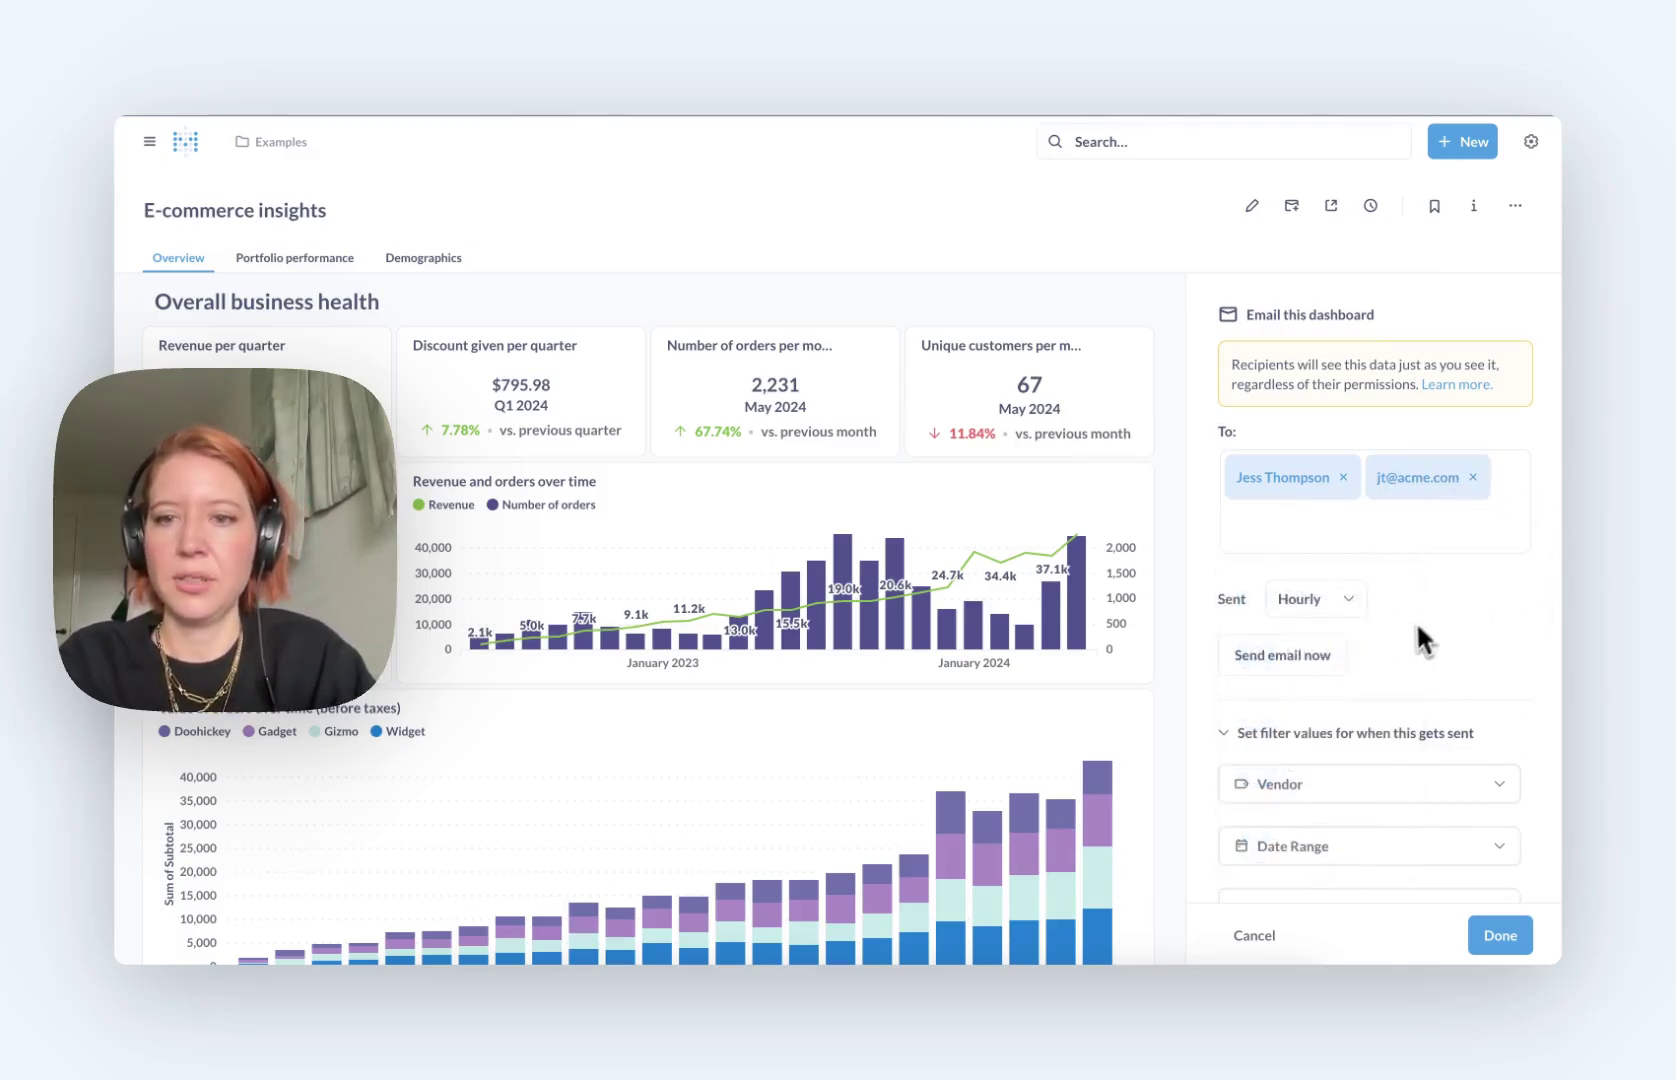
pyautogui.scroll(-5, 1439, 593)
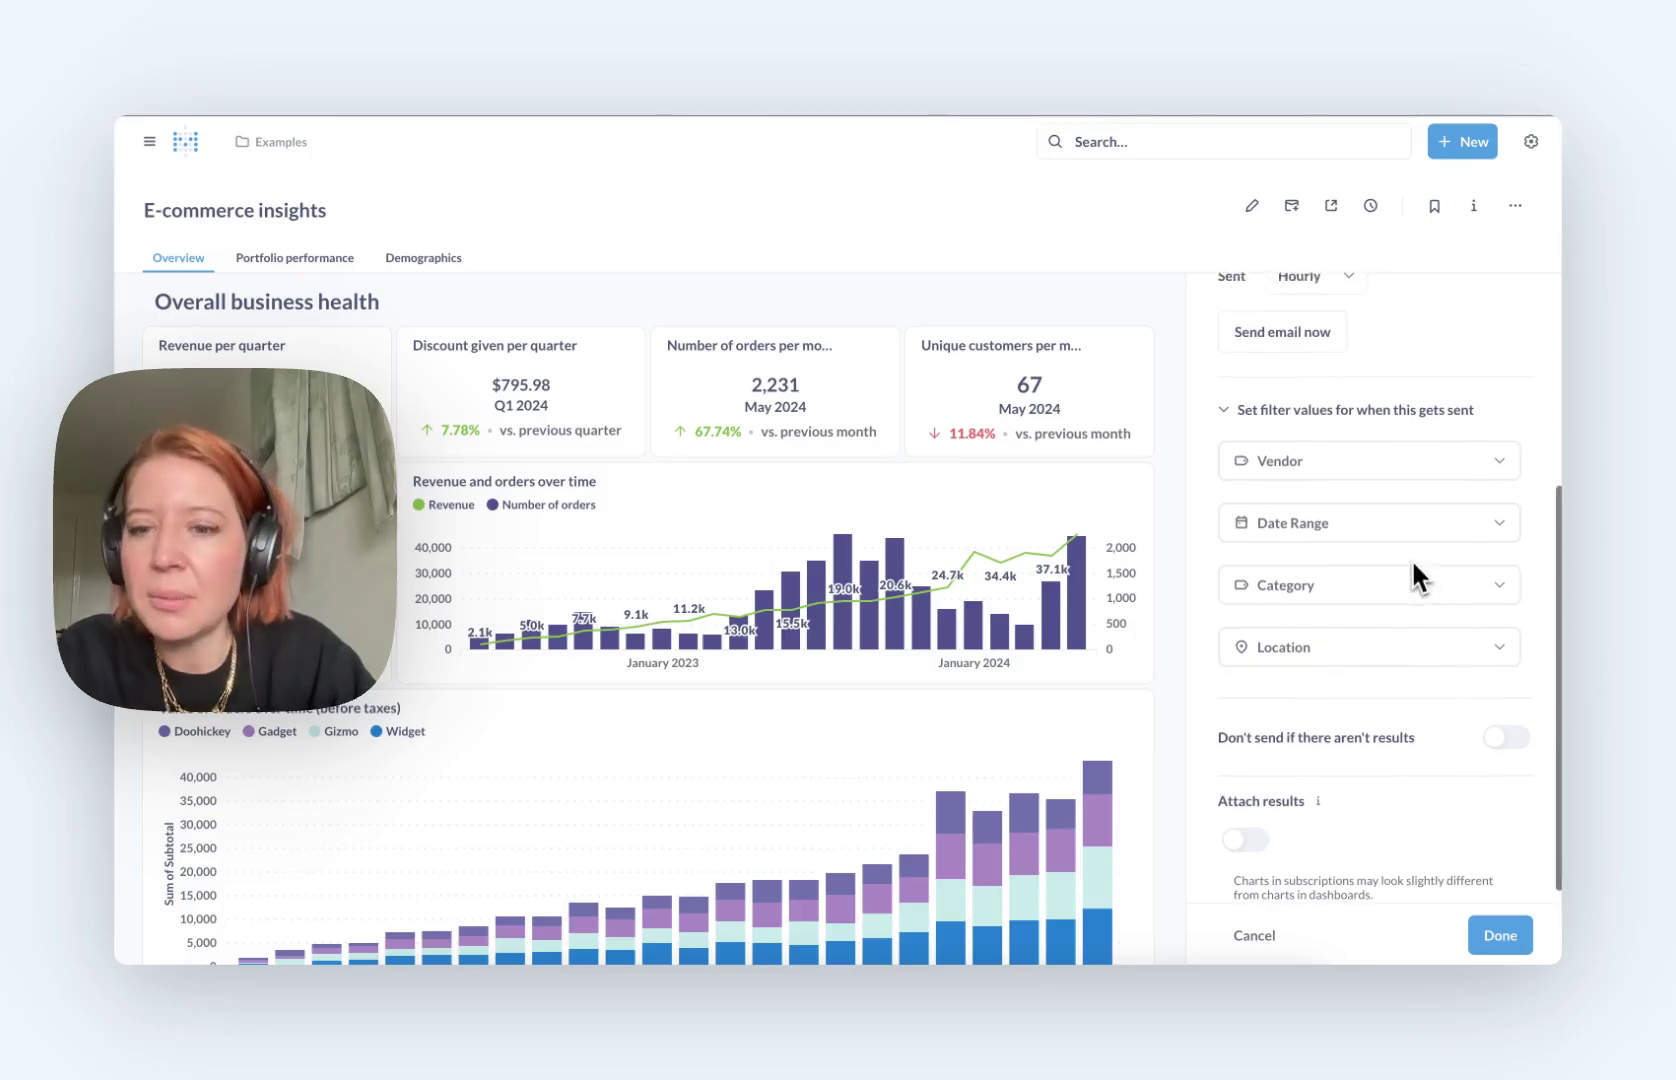
pyautogui.click(1500, 935)
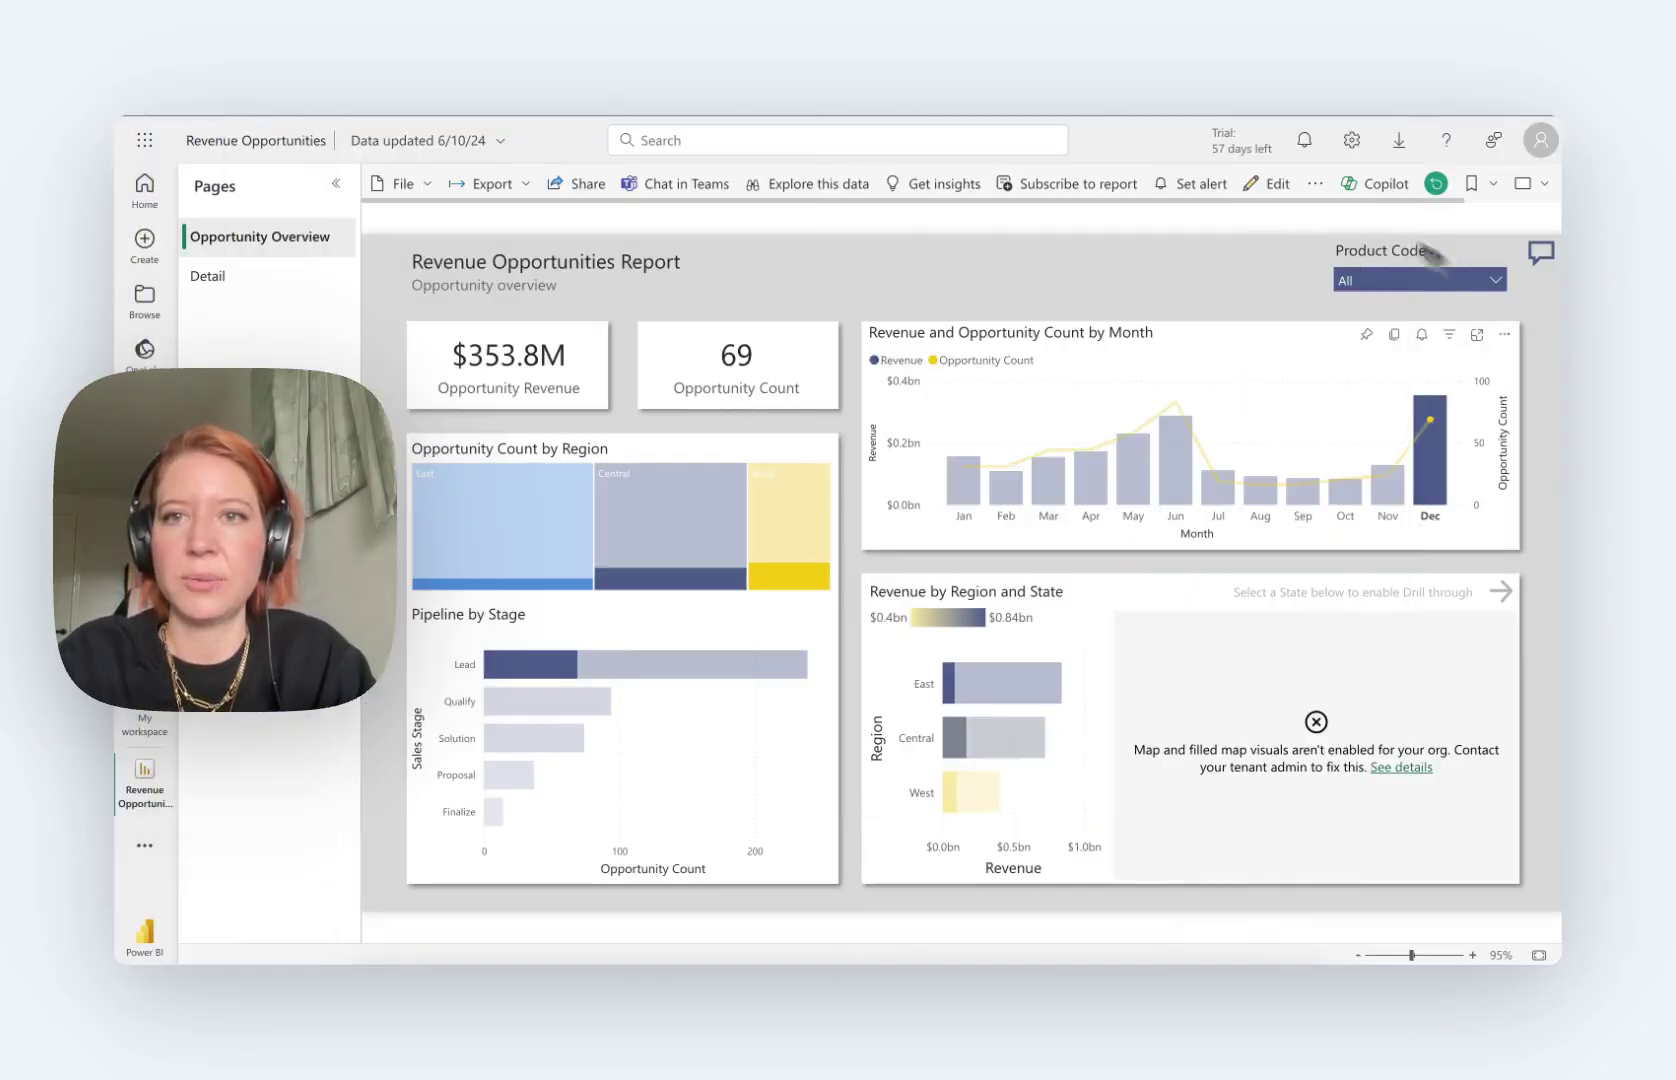
# Step: Draft a new report subscription with an external e-mail recipient, then close it unsaved
pyautogui.click(1068, 180)
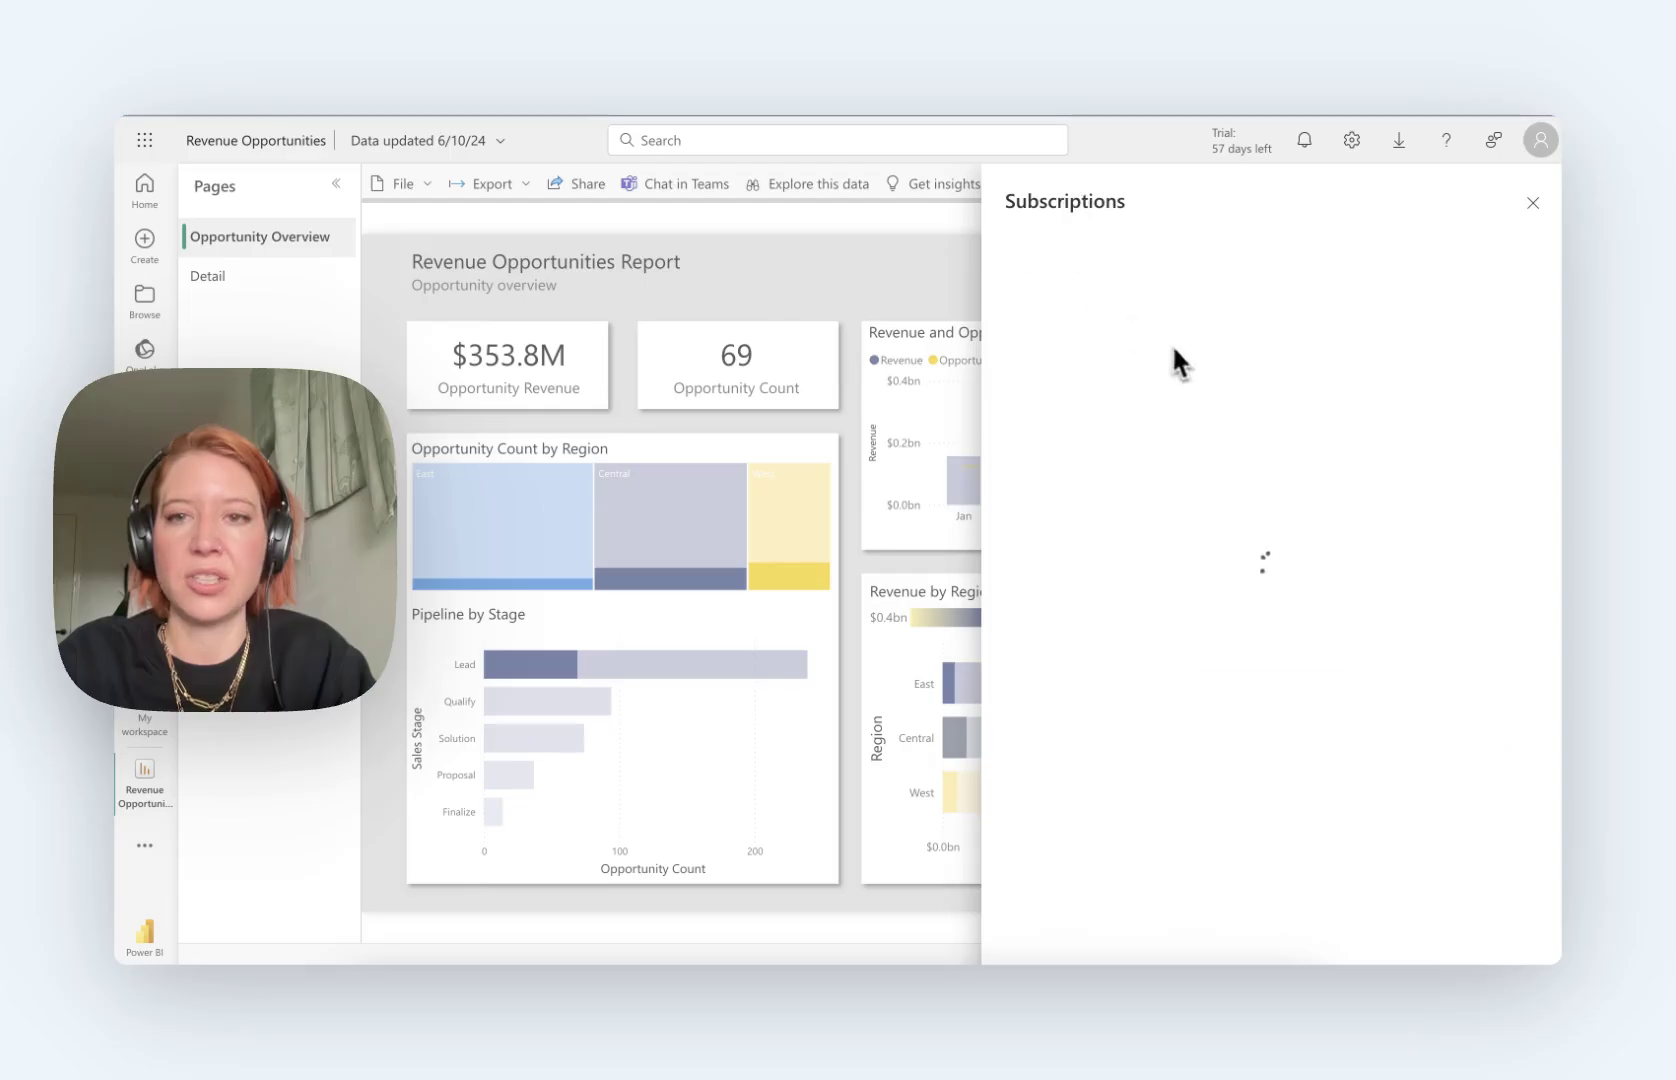
pyautogui.click(1265, 693)
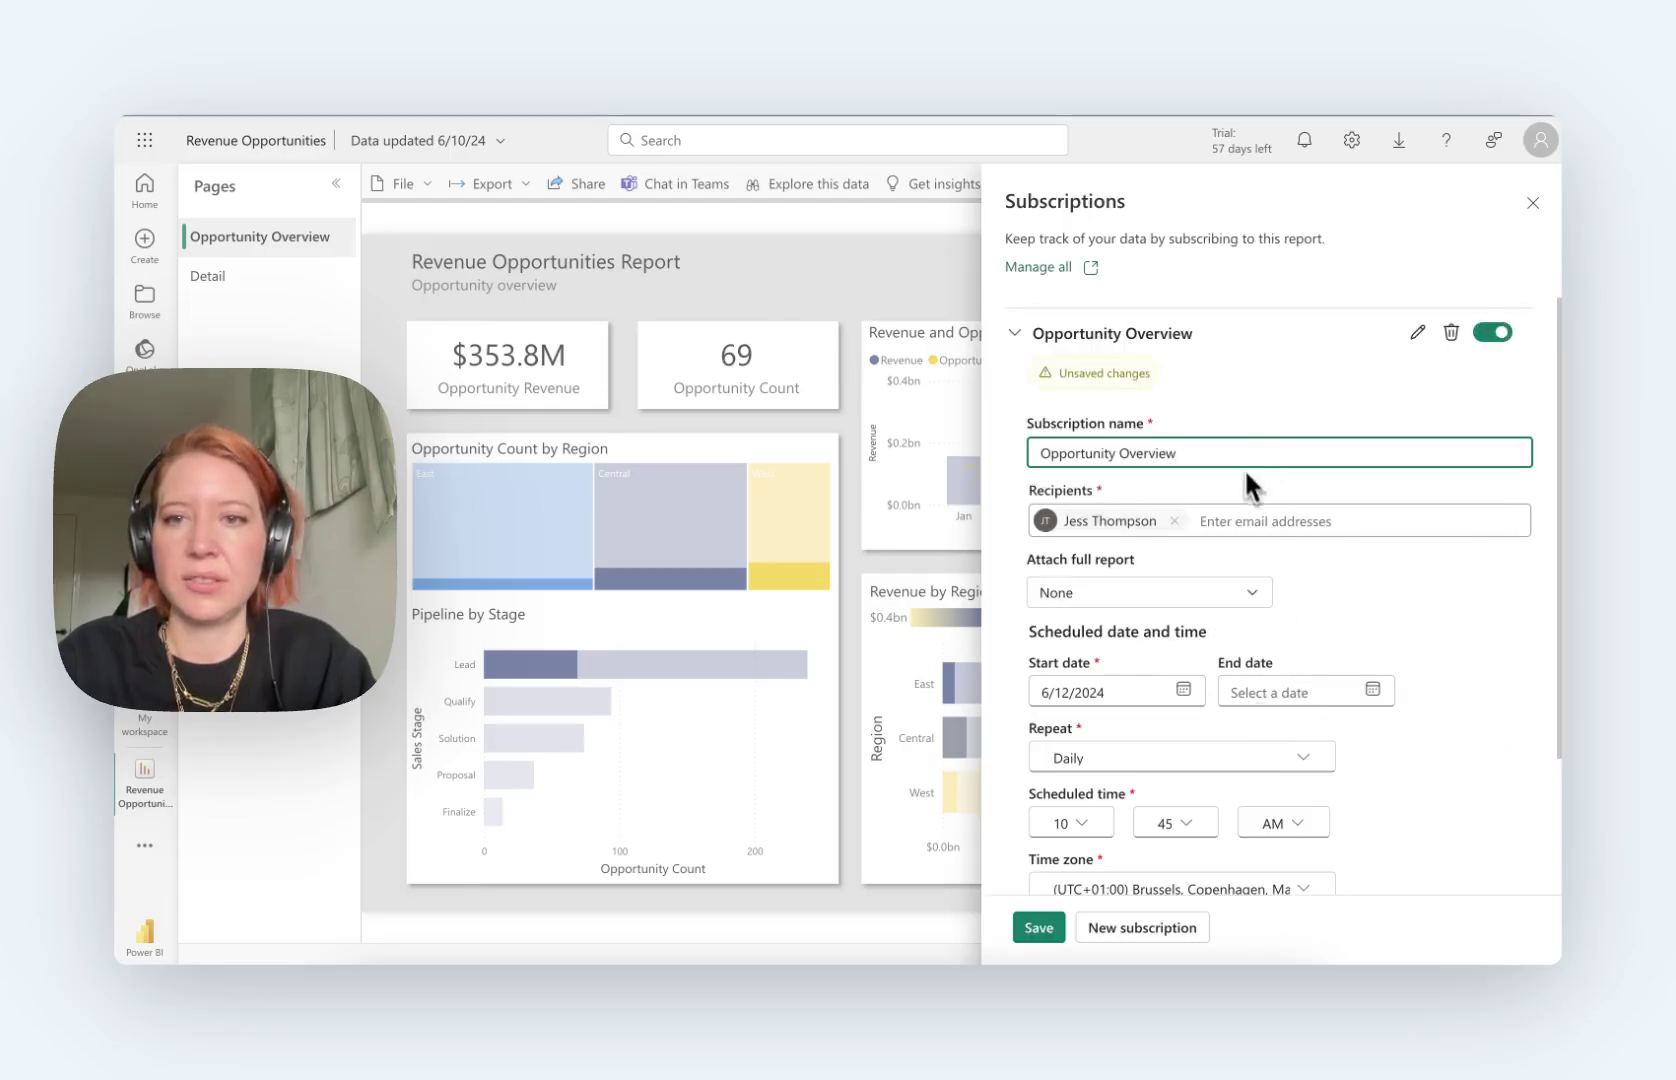
pyautogui.click(1245, 521)
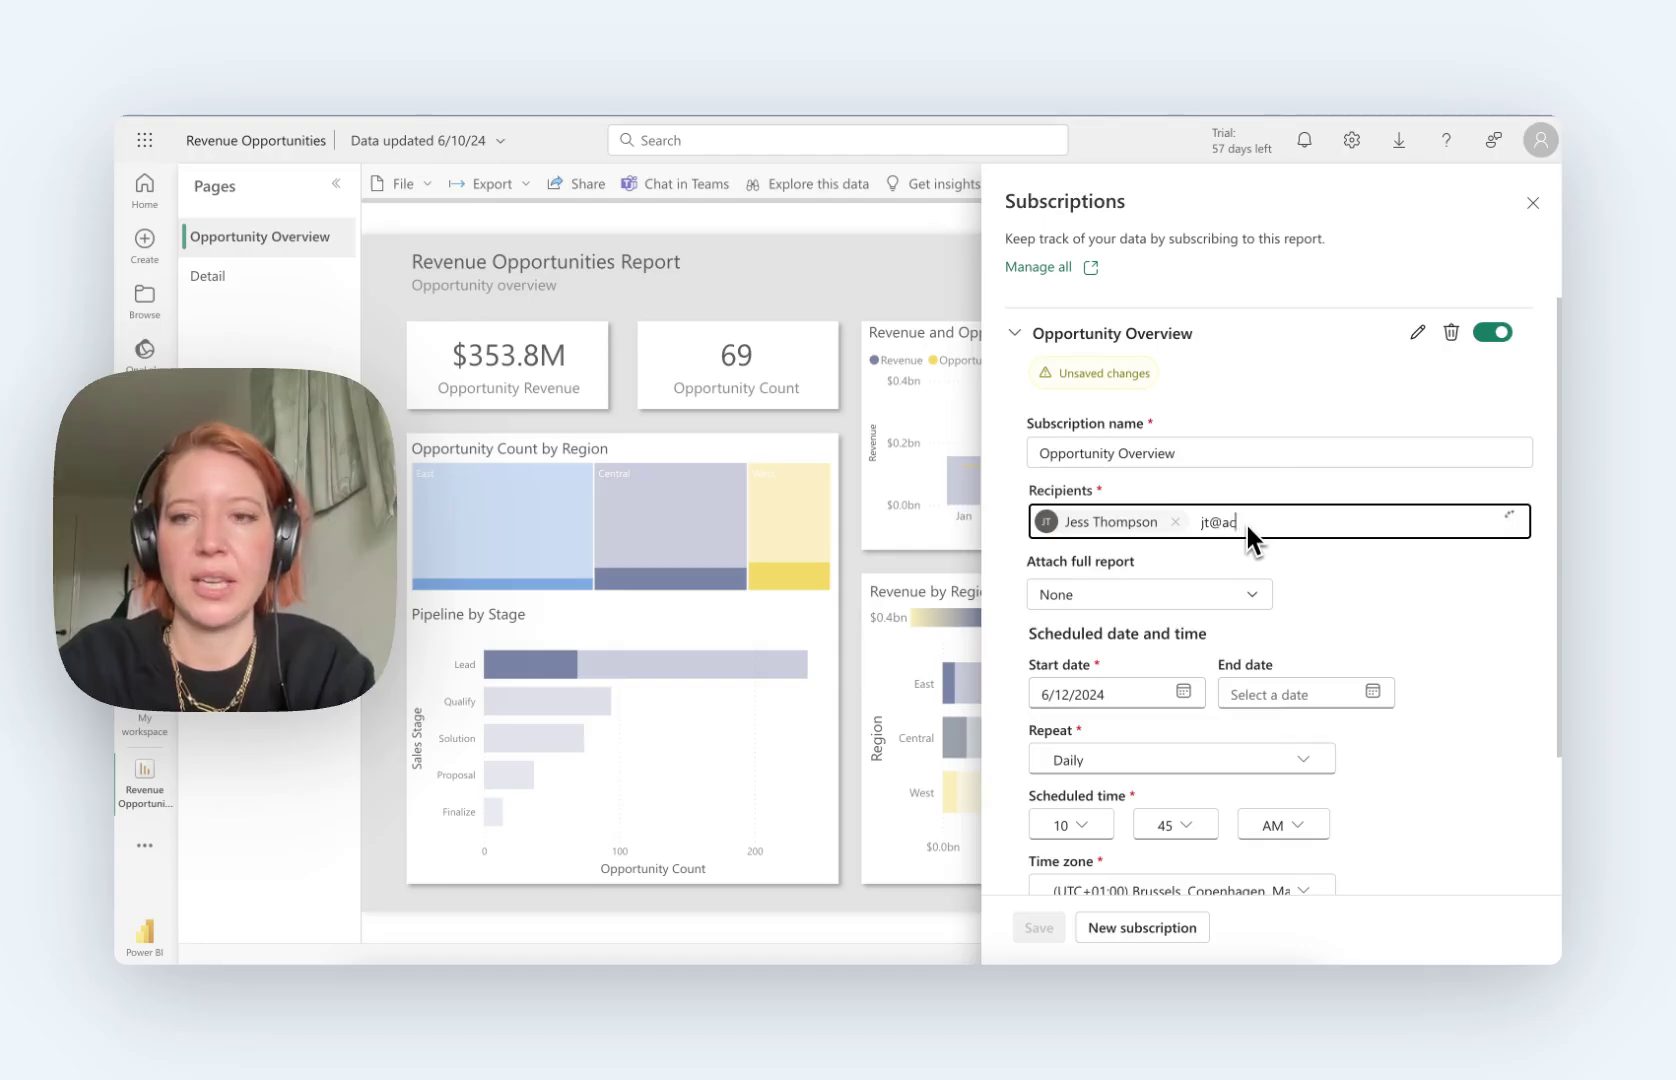
pyautogui.press('Tab')
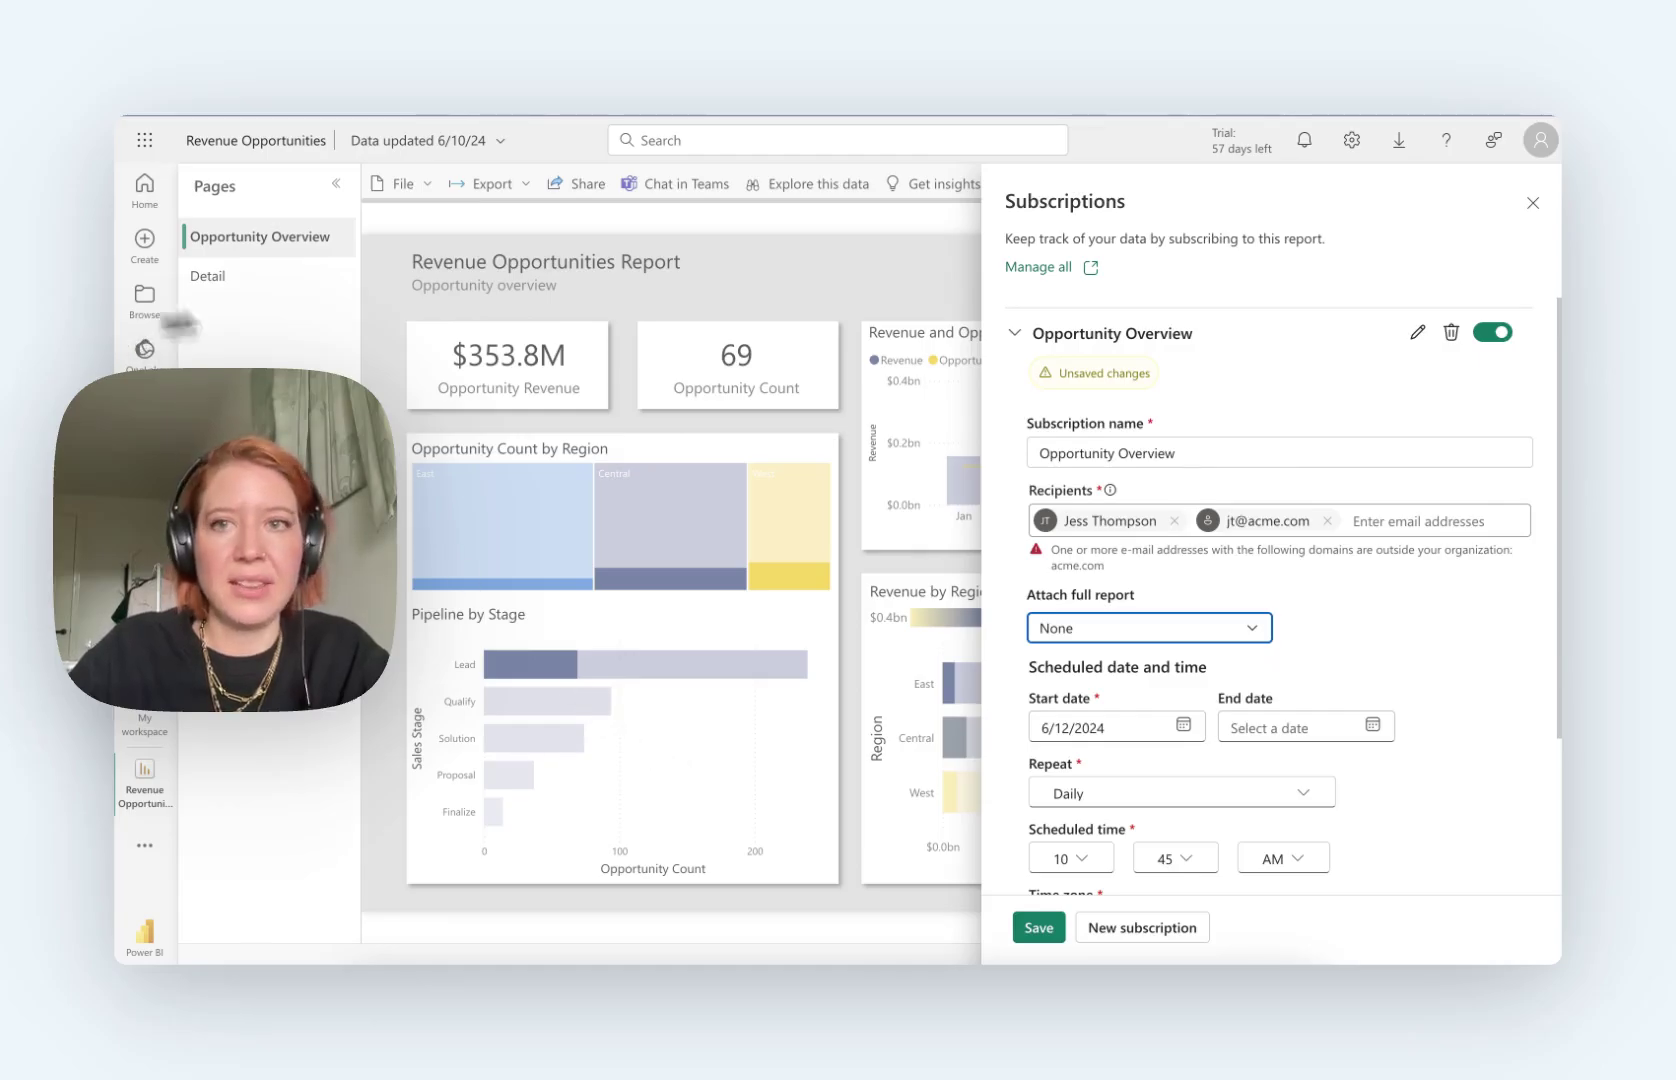
pyautogui.click(1531, 207)
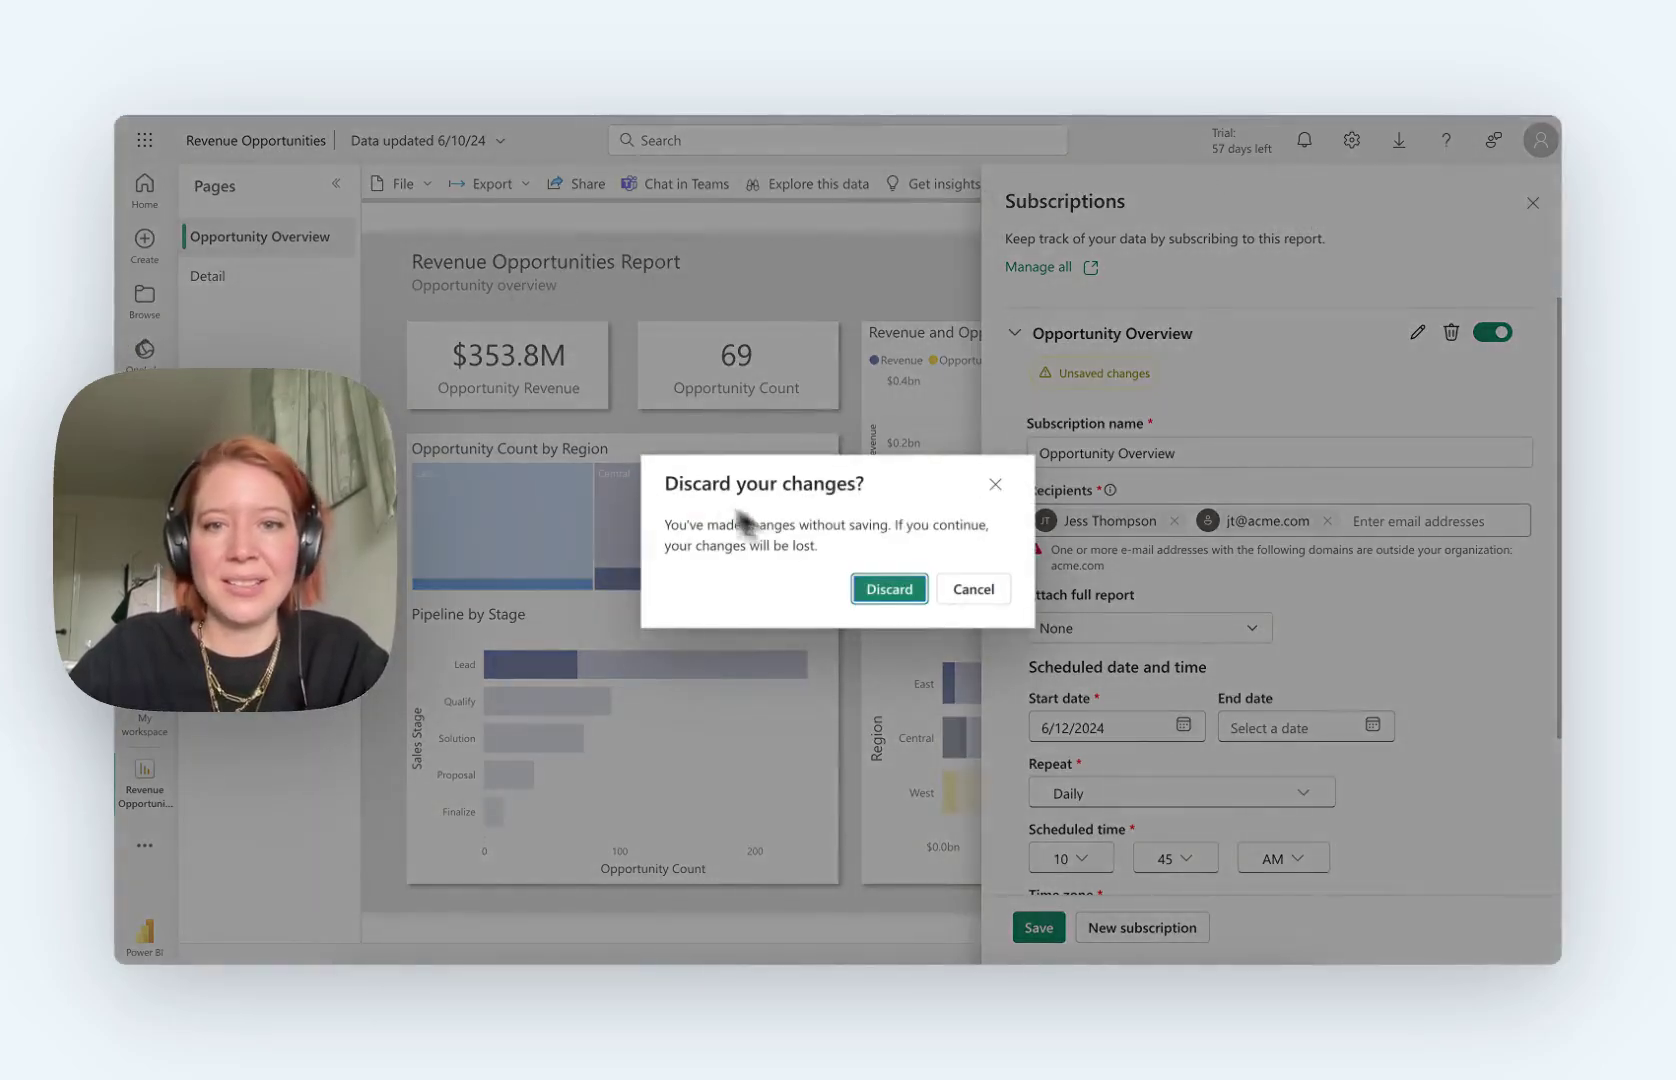
# Step: Discard the Power BI draft, return to Metabase and close its Subscriptions panel
pyautogui.click(876, 587)
pyautogui.moveTo(155, 290)
pyautogui.hotkey('ctrl', 'Tab')
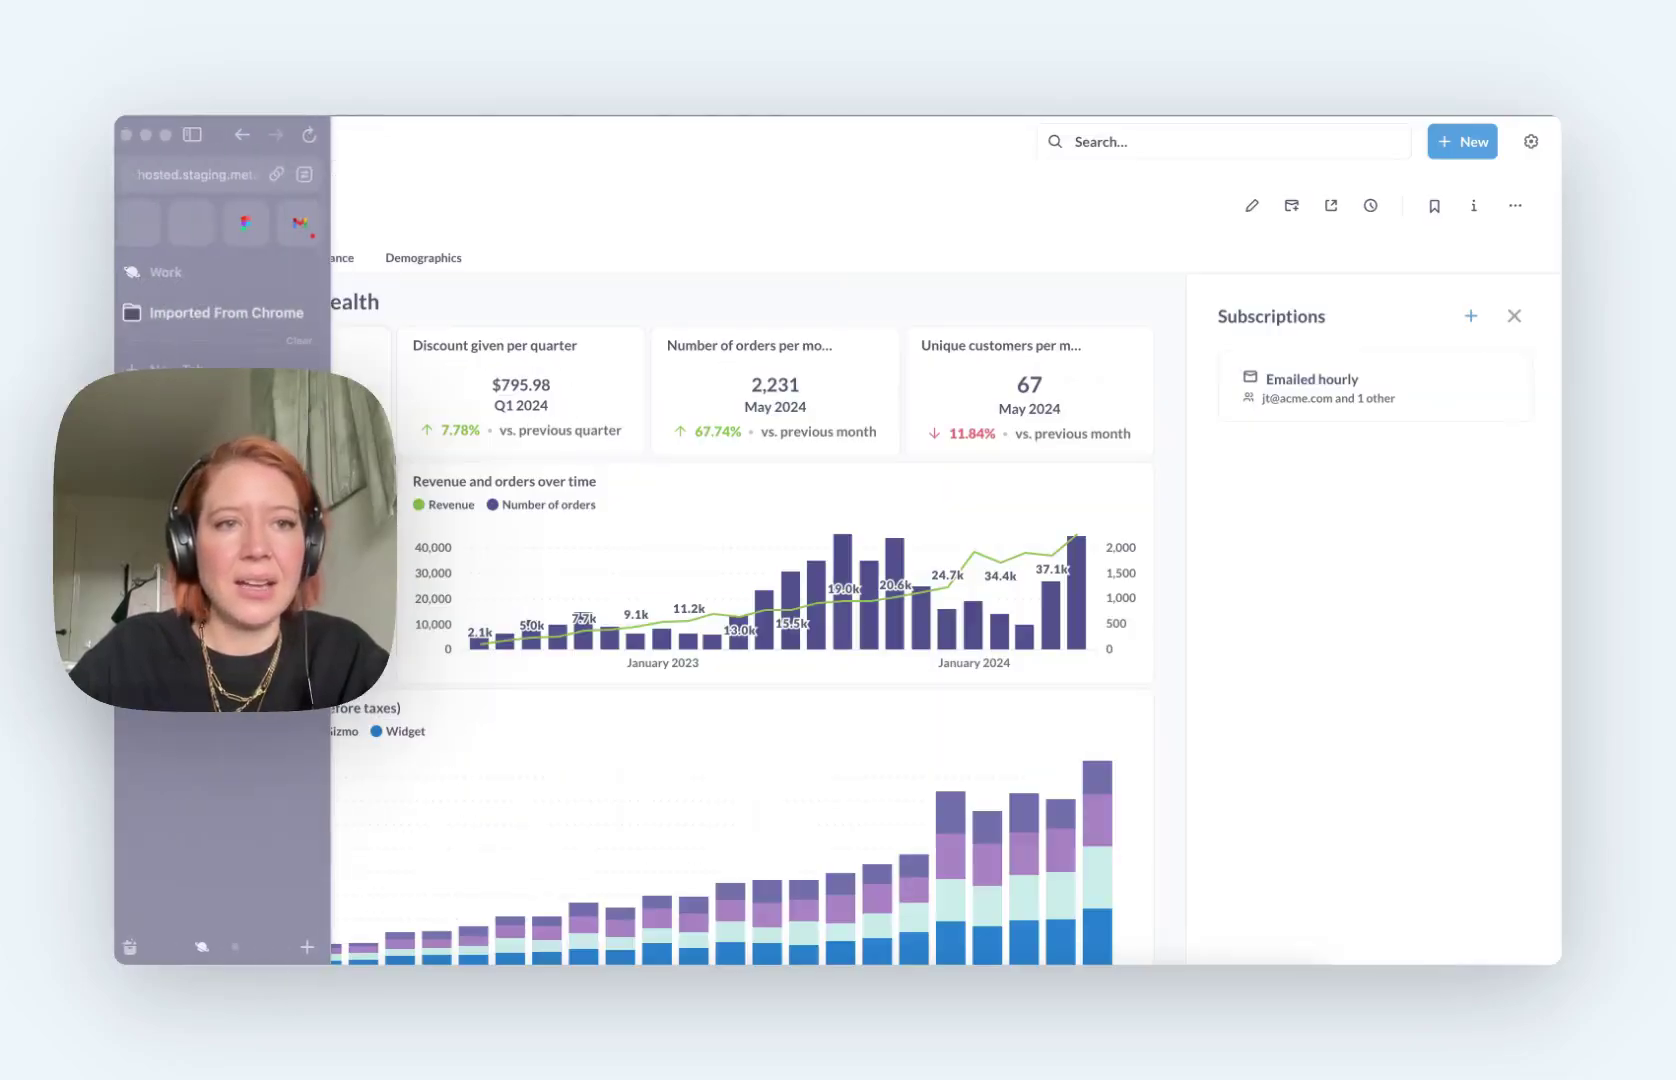
pyautogui.click(1291, 206)
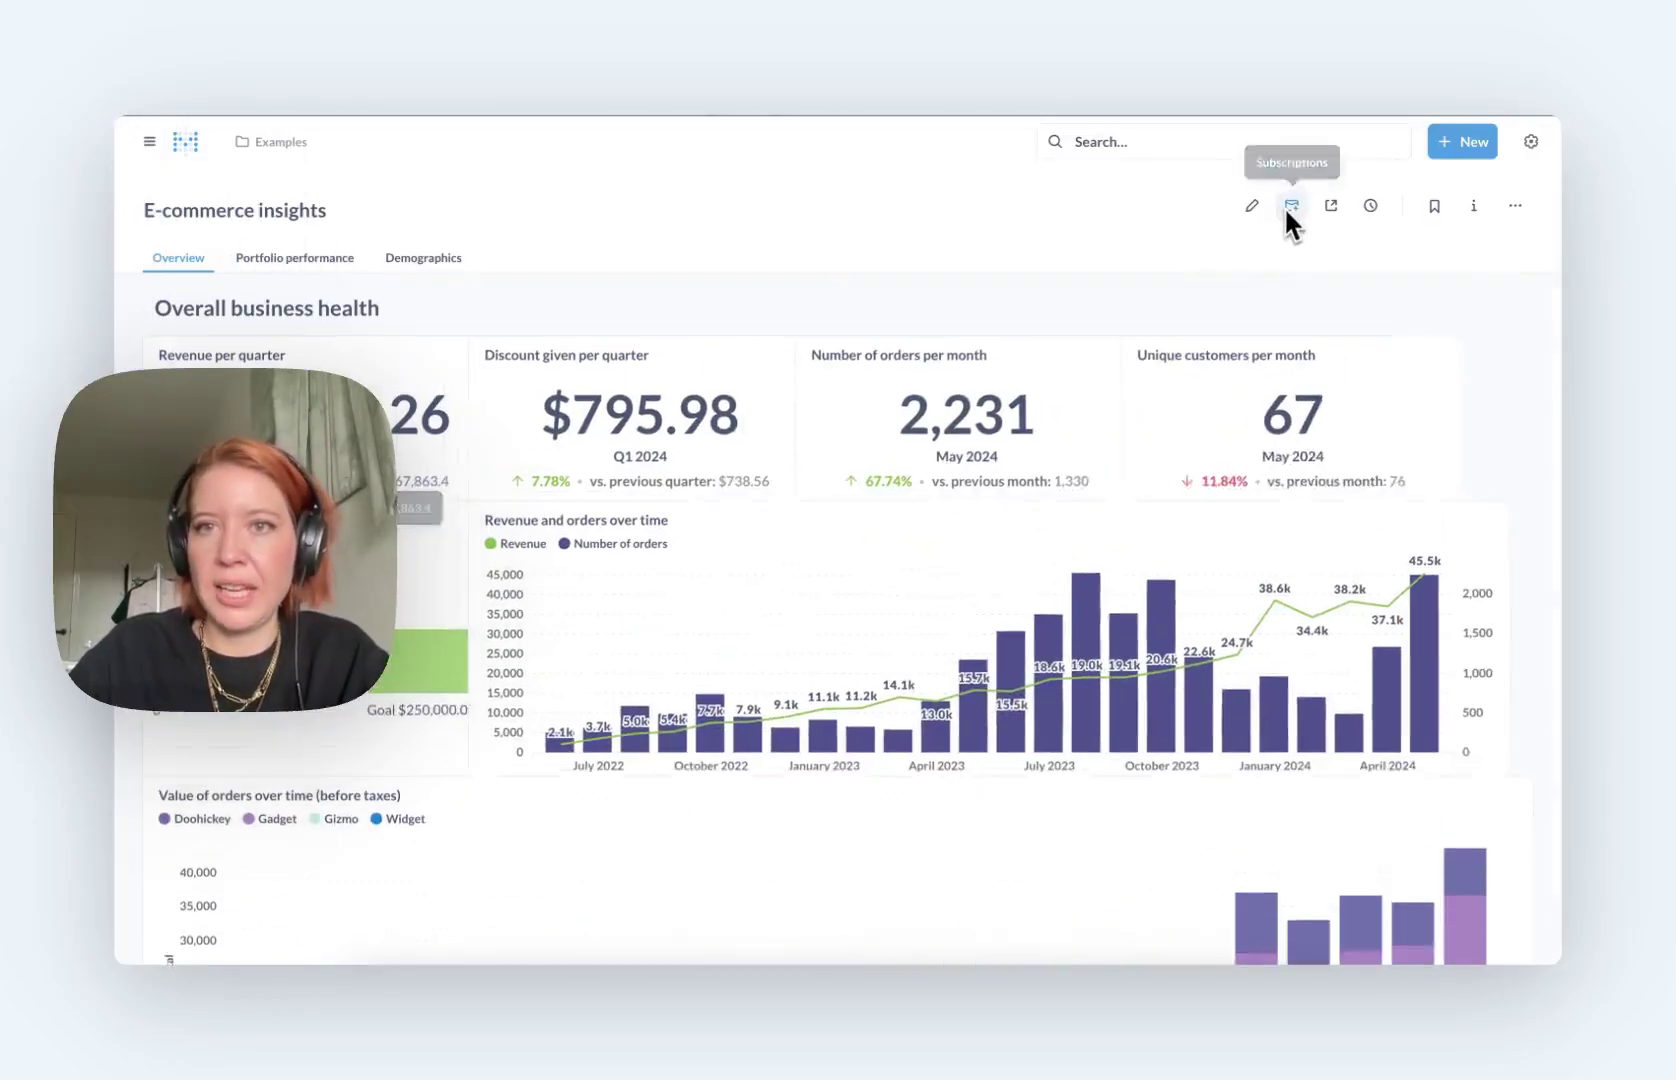